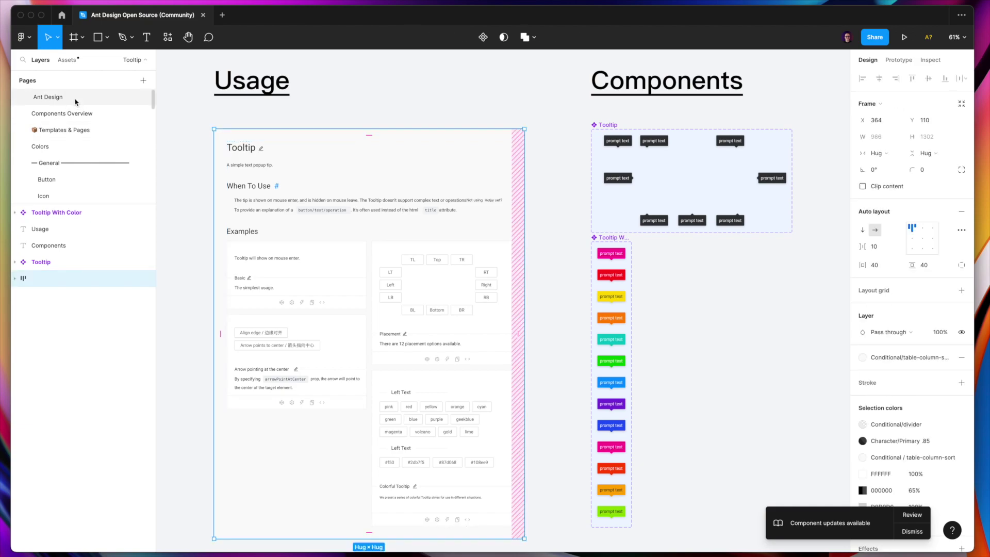
Browse the Ant Design cover and the Components Overview Data Entry grid, then open Templates & Pages.
click(55, 98)
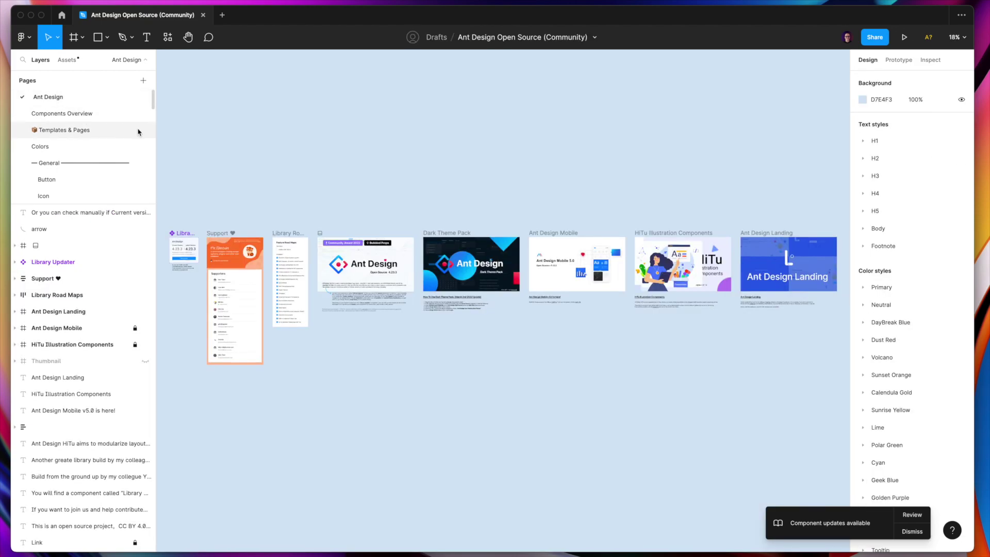
click(97, 121)
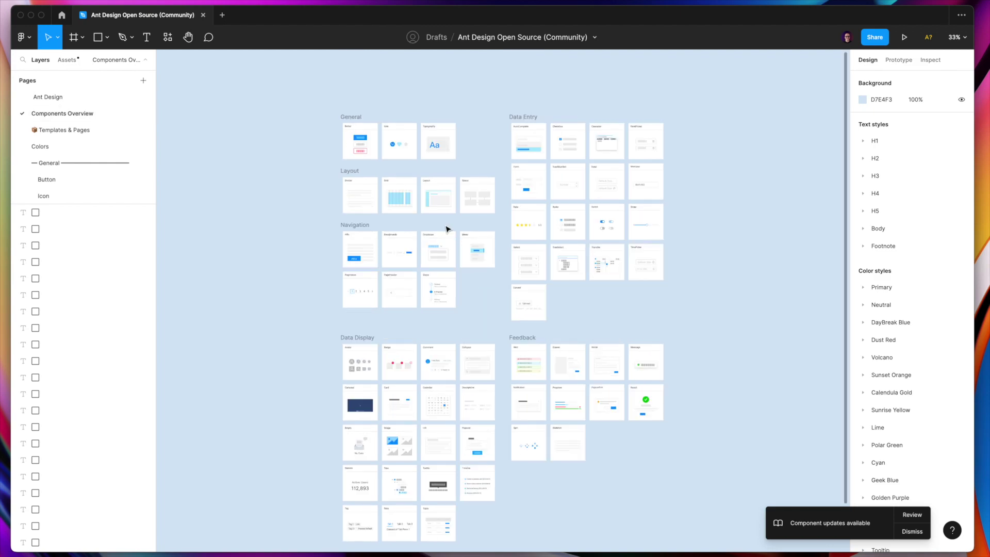
scroll(603, 147, up, 10)
scroll(603, 148, down, 4)
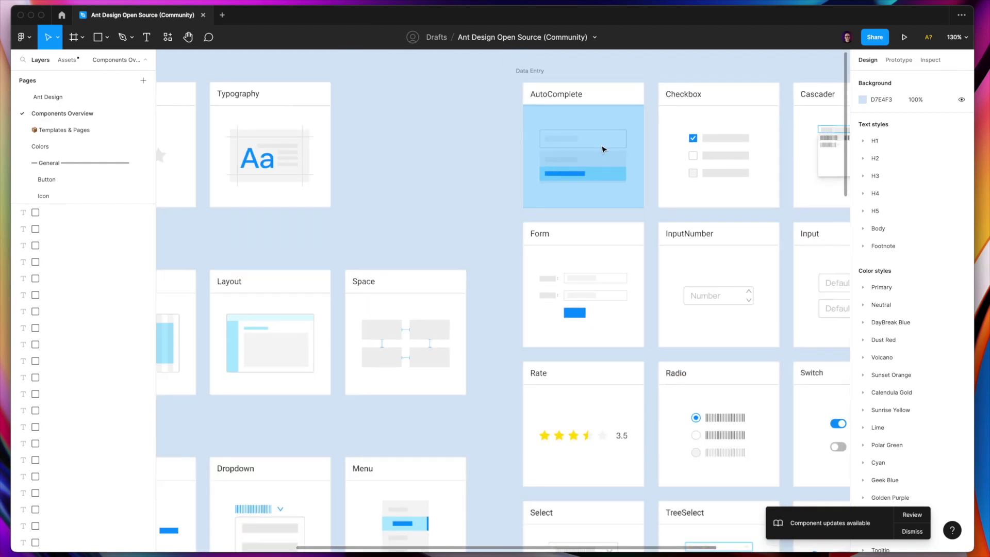
scroll(598, 148, right, 5)
scroll(502, 267, right, 5)
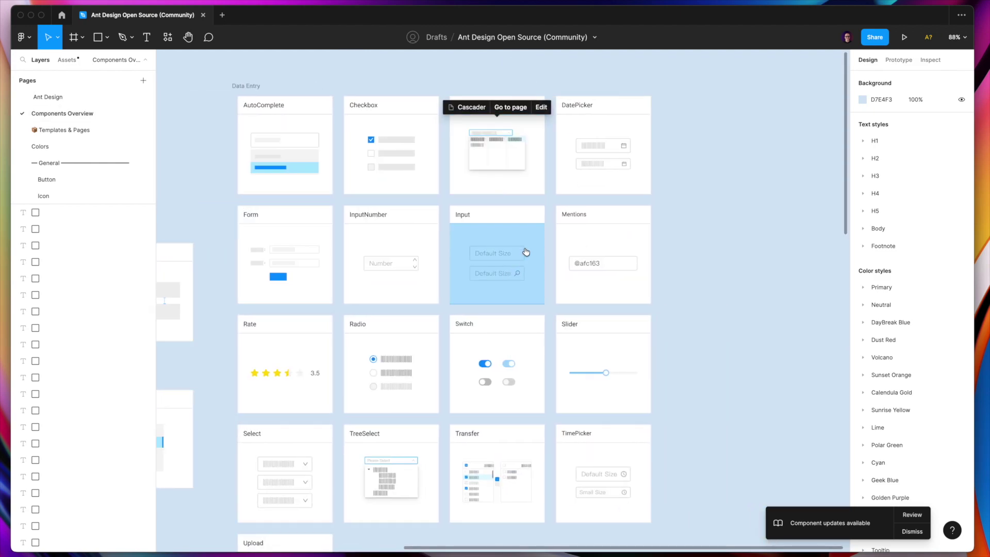
click(86, 134)
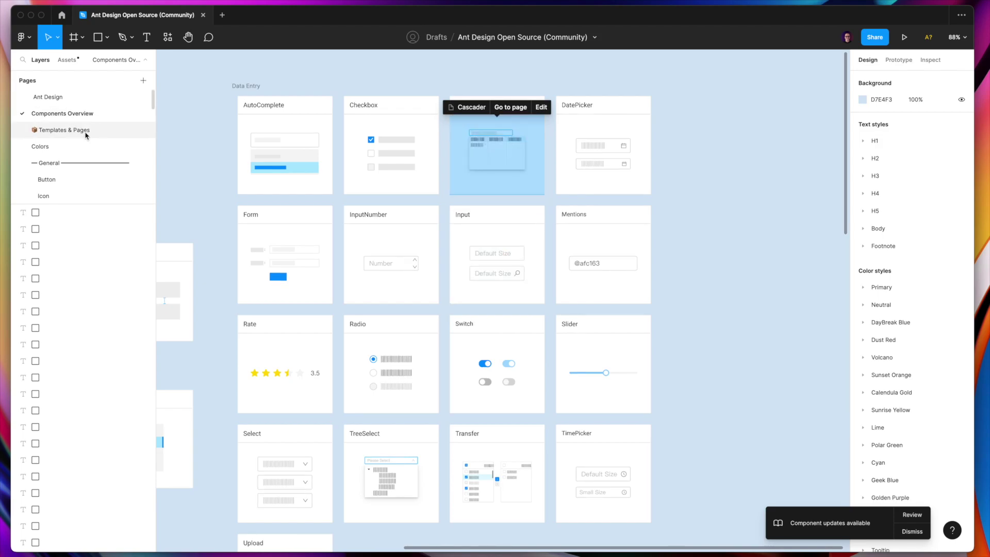
Zoom into the Account-Login and Analysis templates, then switch to the Button page.
click(310, 212)
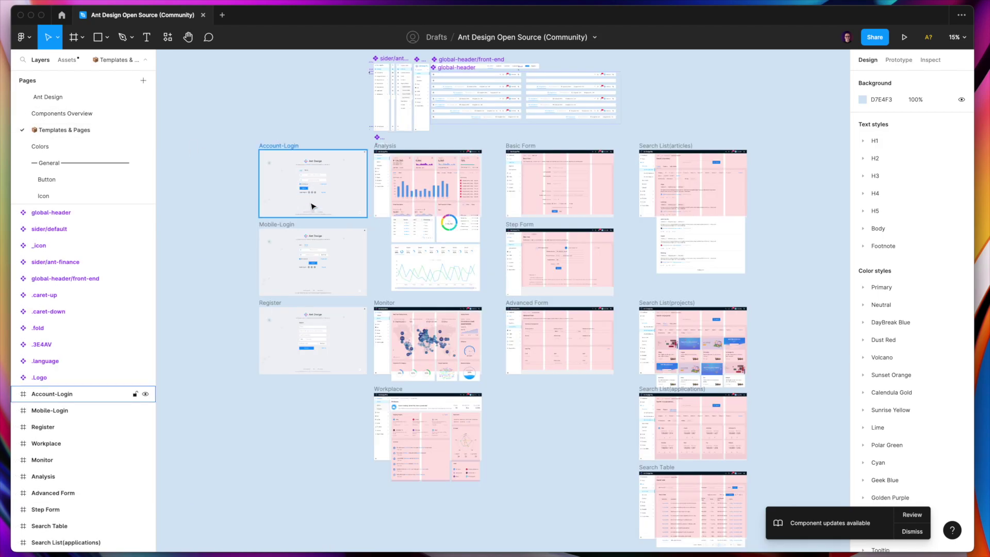
scroll(307, 201, up, 5)
scroll(391, 195, up, 5)
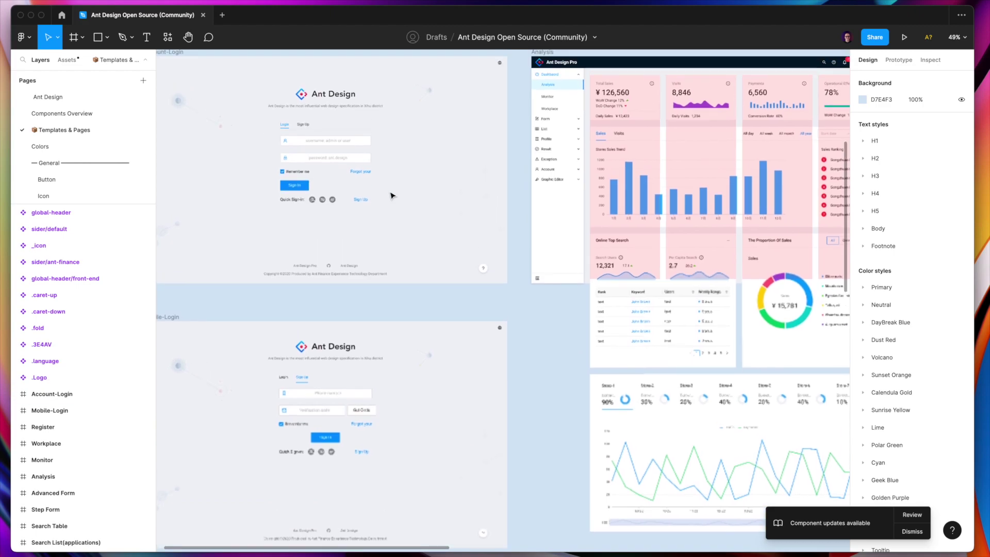
scroll(392, 195, right, 4)
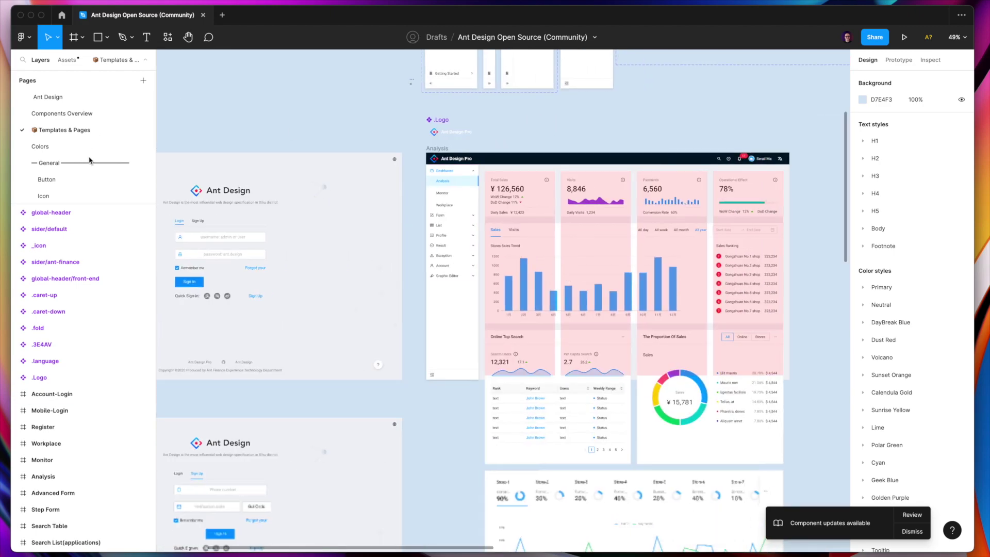
scroll(90, 165, down, 2)
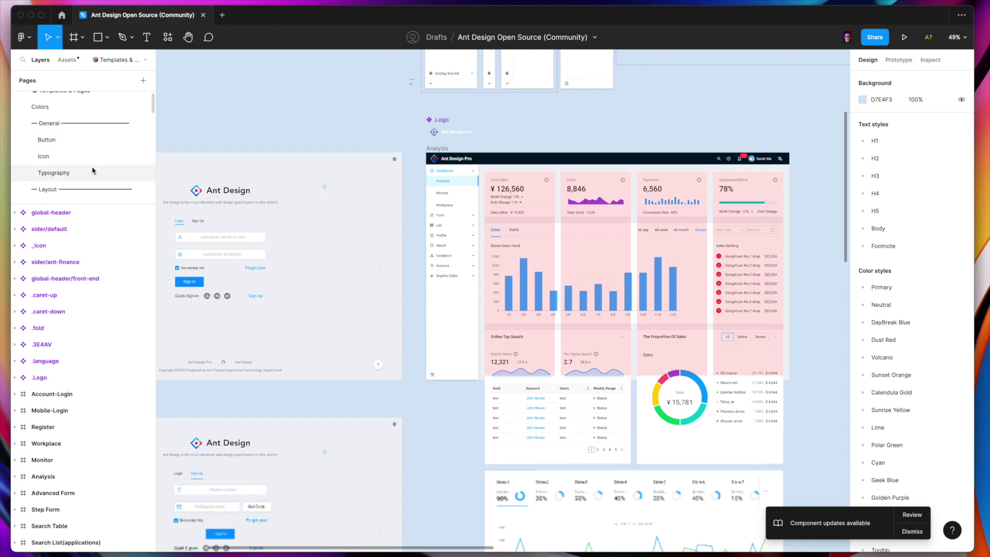
click(84, 141)
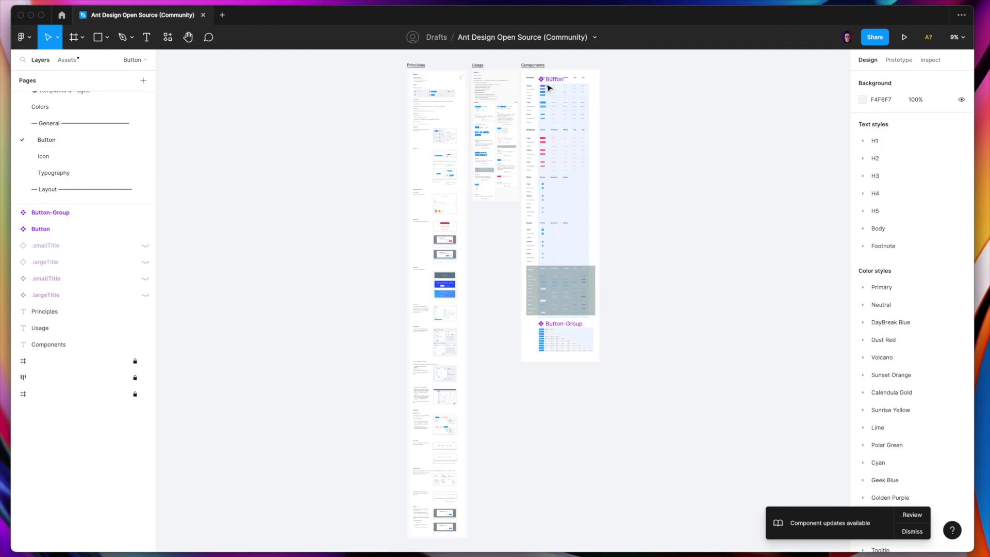
Zoom through the Standard, Dangerous and Circle button rows, then advance to the Icon page.
scroll(572, 97, up, 5)
scroll(579, 122, up, 6)
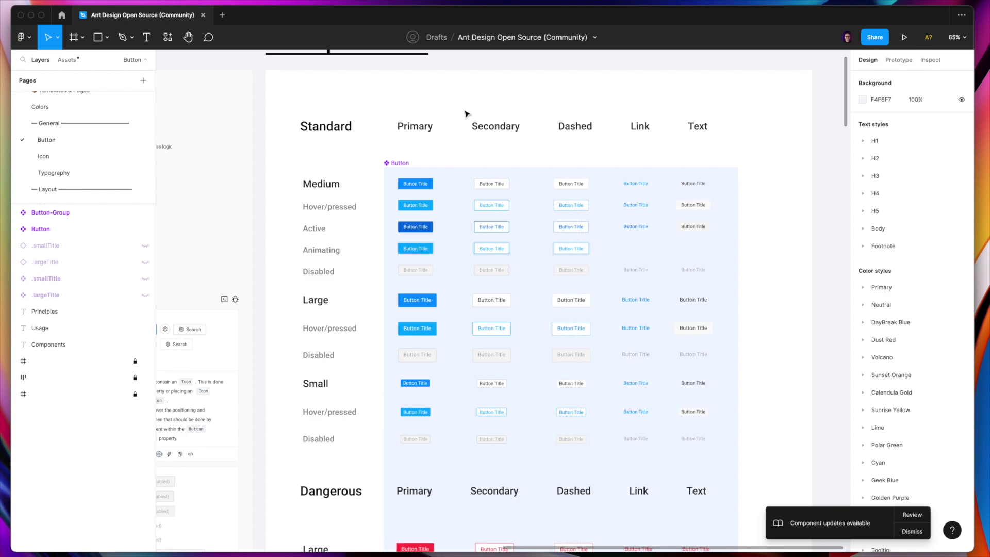
scroll(516, 119, down, 2)
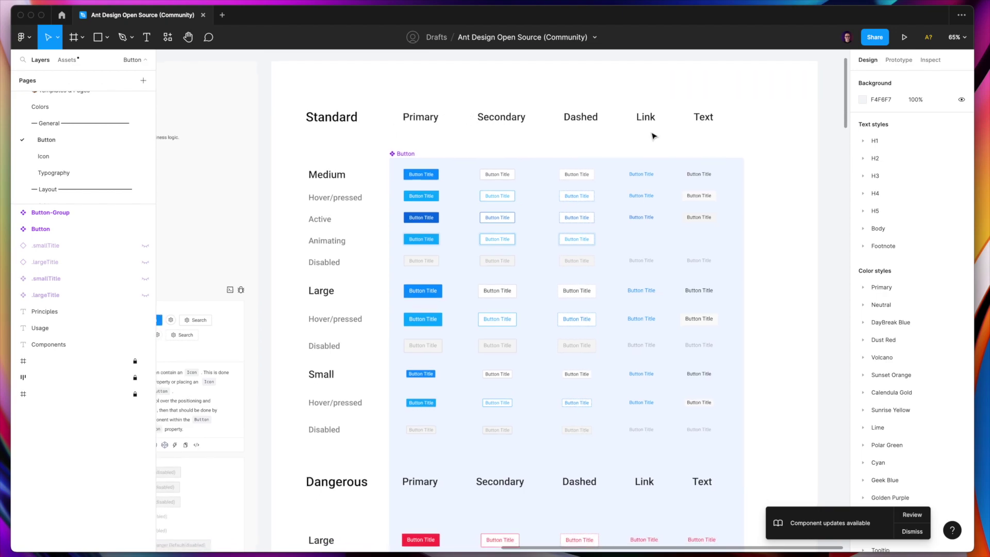
scroll(513, 192, down, 5)
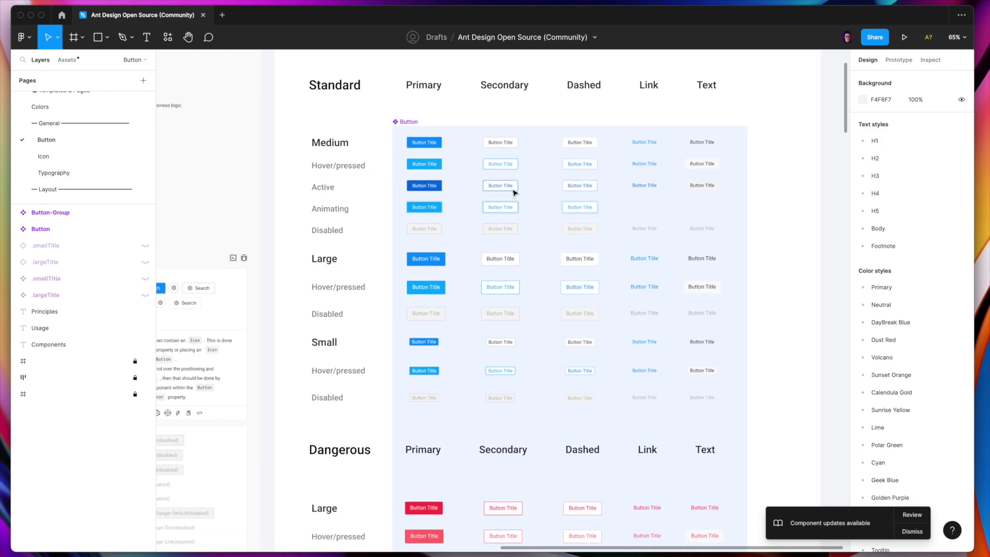
scroll(514, 193, down, 3)
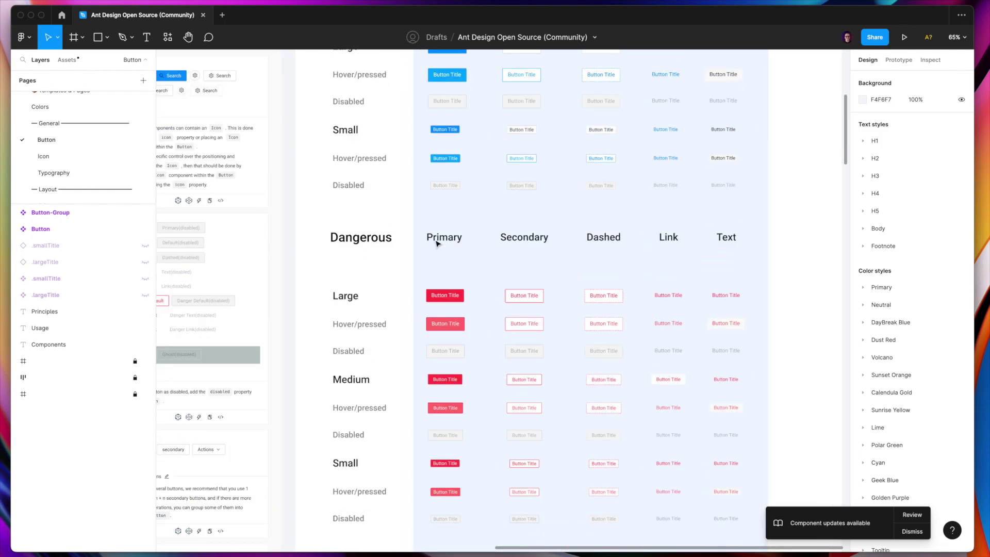
scroll(372, 241, up, 6)
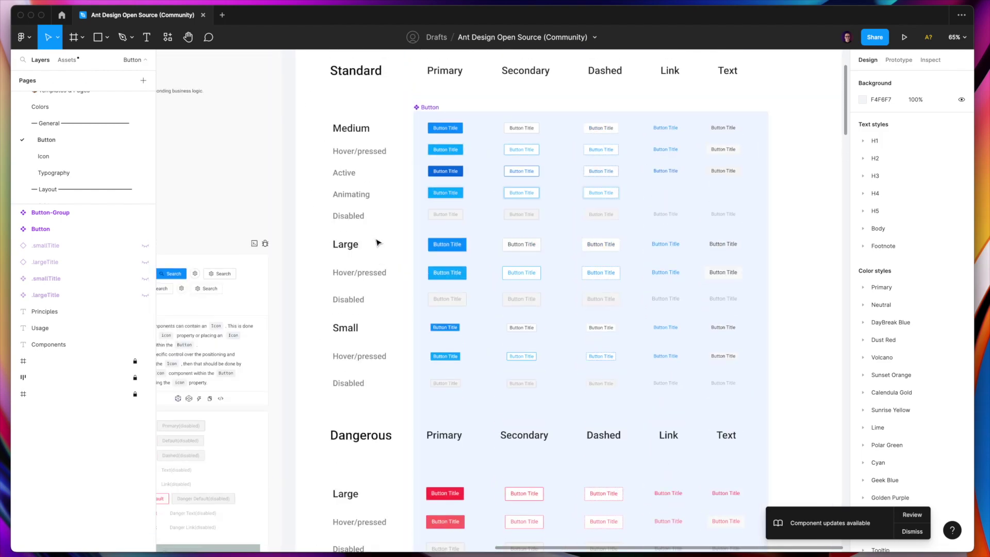
scroll(374, 232, down, 5)
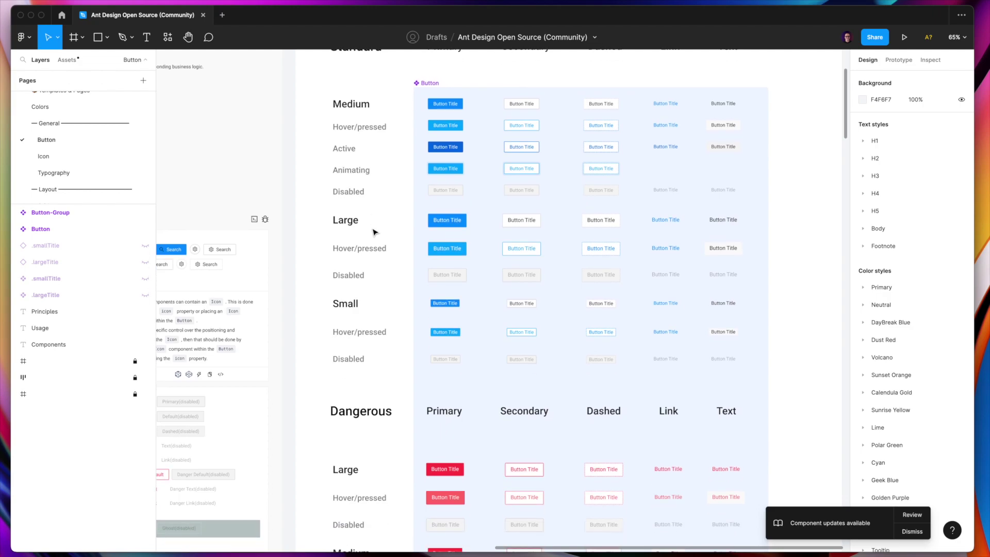
scroll(394, 312, down, 3)
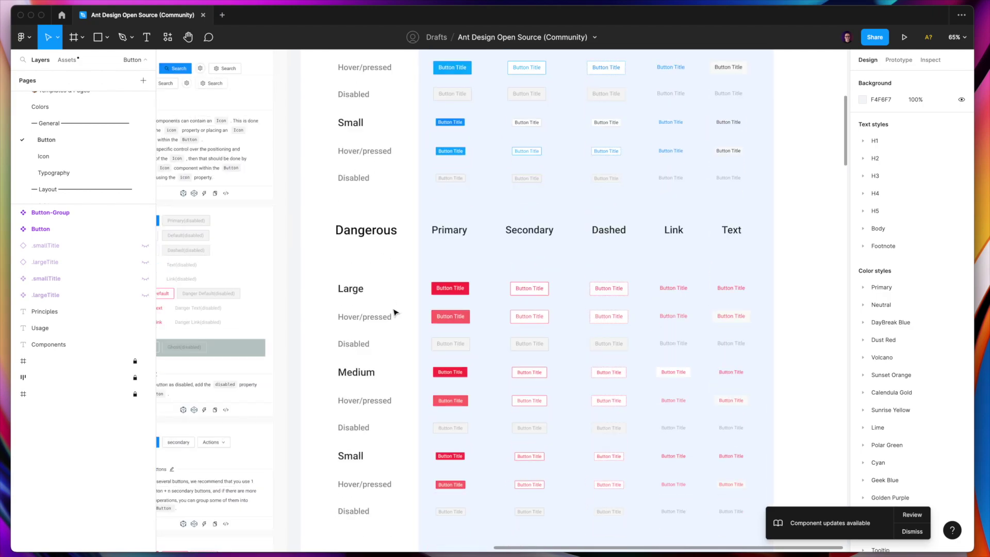
scroll(394, 313, right, 2)
scroll(394, 312, down, 1)
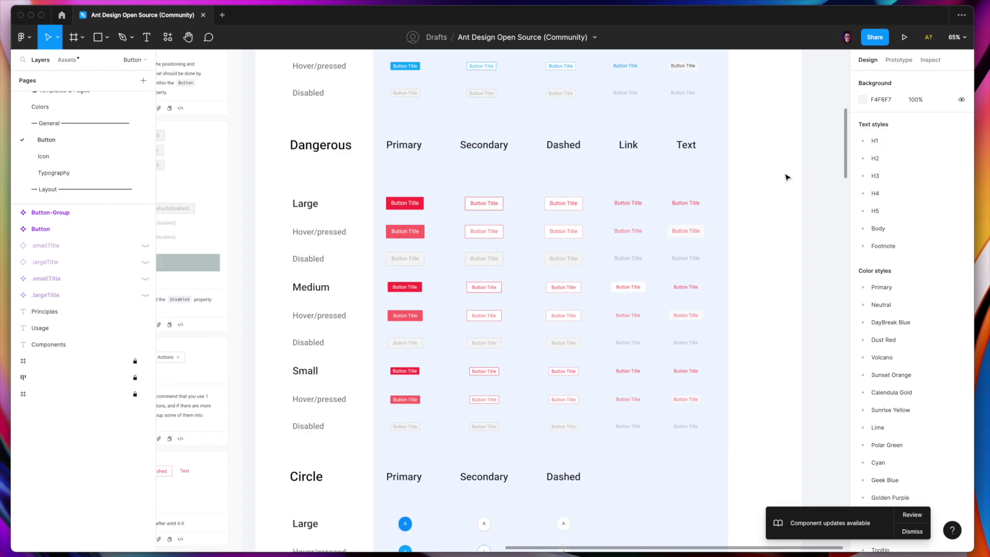
key(Page_Down)
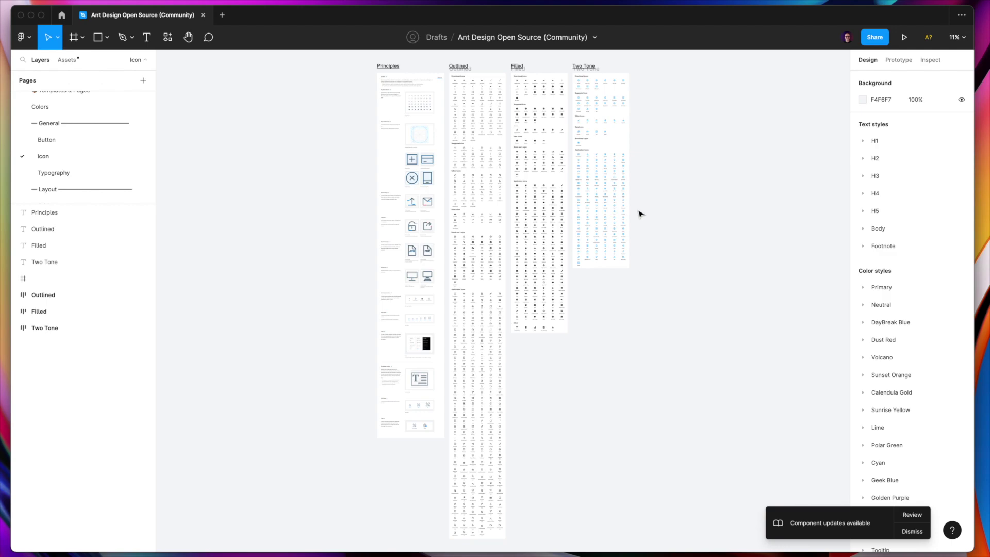
Zoom the Outlined icon frame to about 92% and bring the Directional Icons header into view.
scroll(455, 163, up, 5)
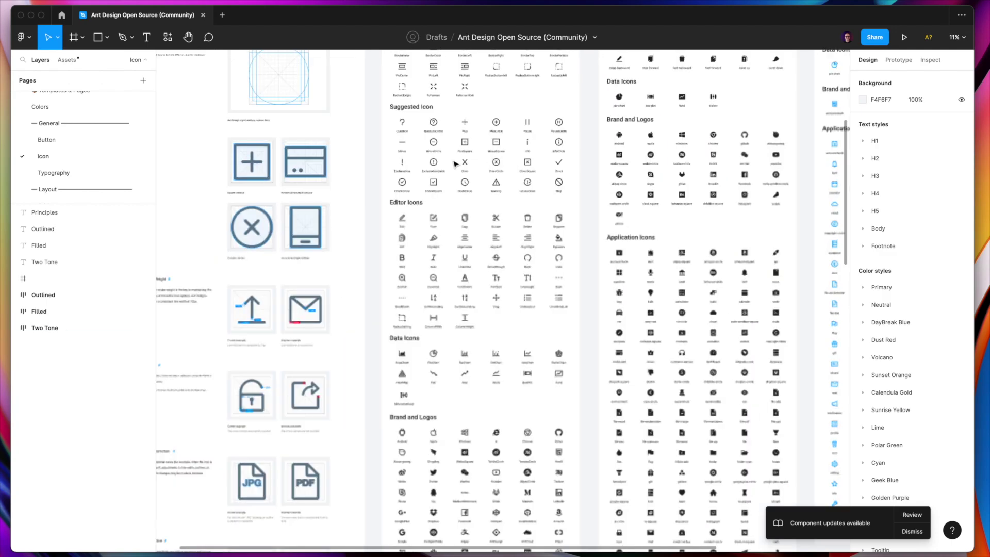
scroll(452, 164, up, 5)
scroll(514, 165, up, 3)
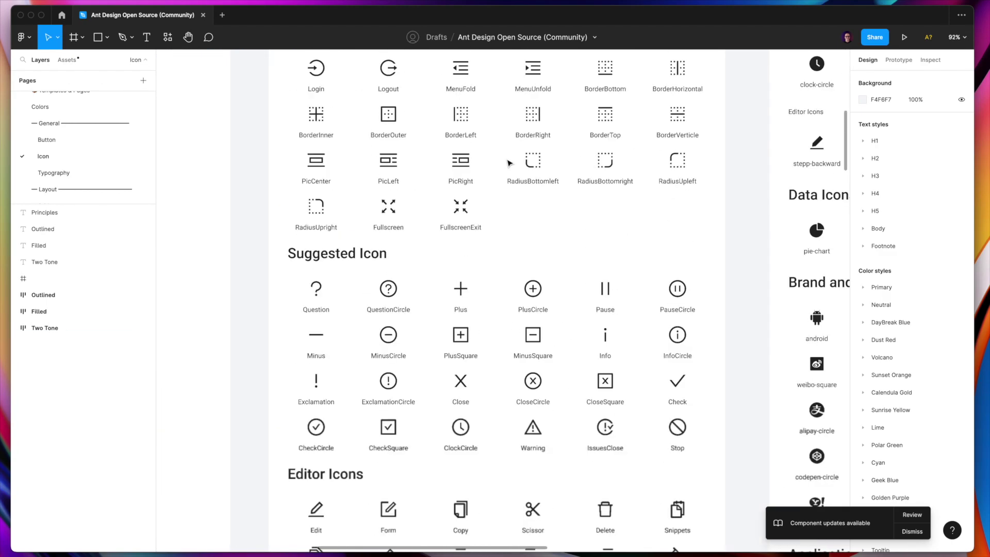
scroll(508, 162, up, 10)
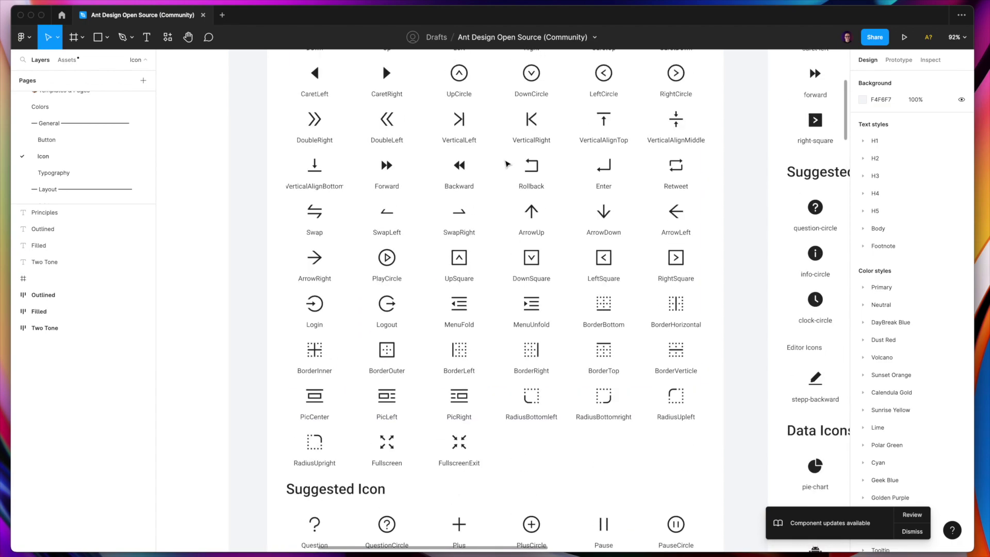
scroll(503, 167, up, 6)
scroll(502, 169, down, 4)
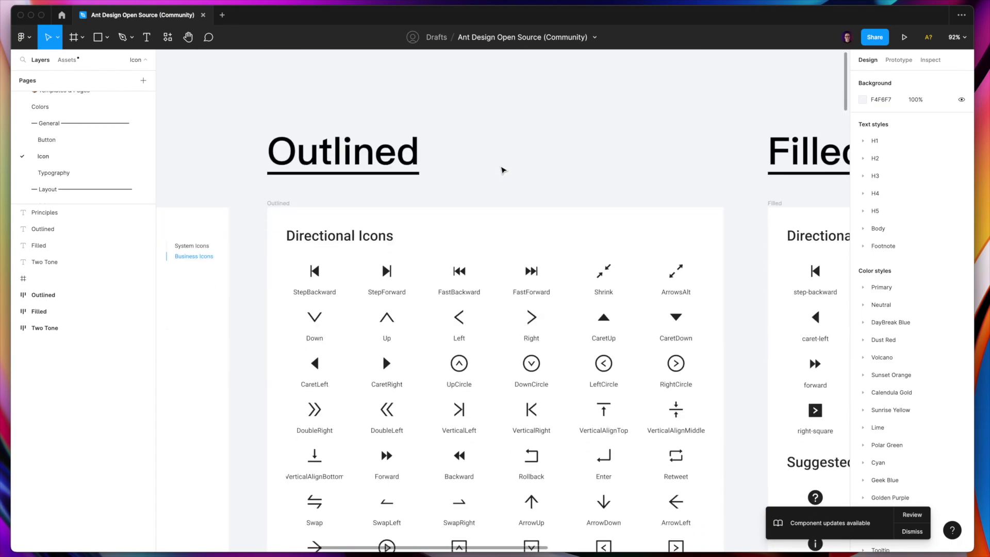
scroll(502, 170, down, 1)
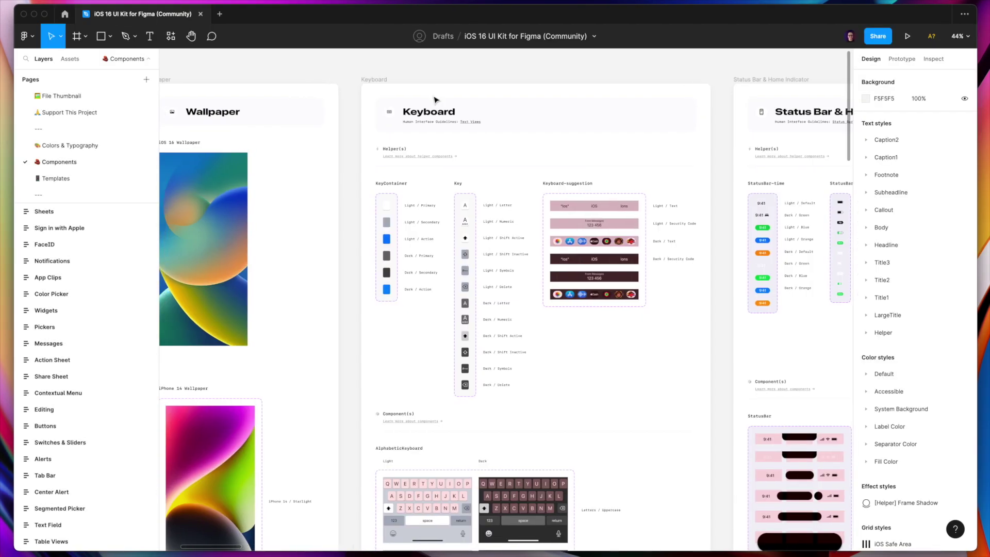
Pan the iOS 16 UI Kit Components page to the Apple Resources, Wallpaper and Keyboard frames.
scroll(434, 99, left, 1)
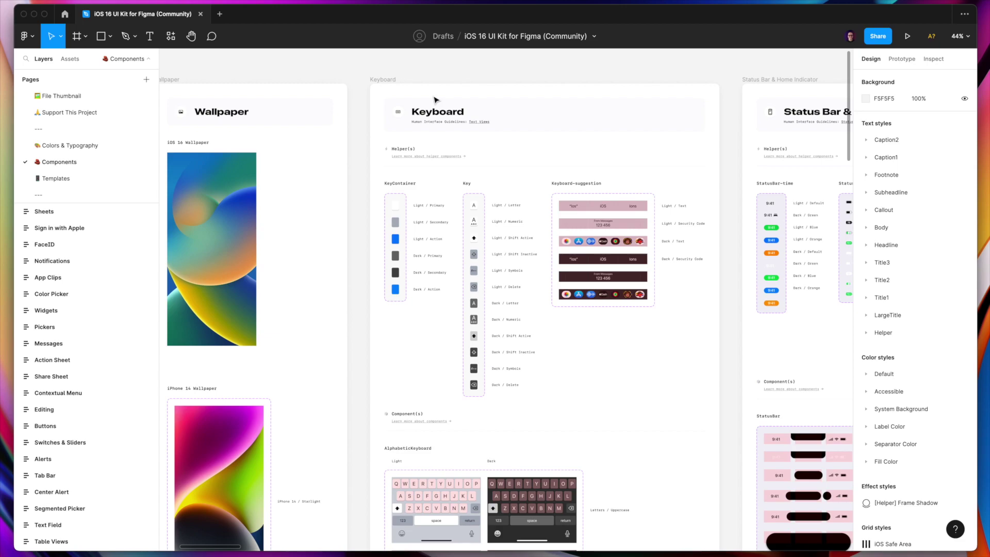
scroll(434, 100, left, 10)
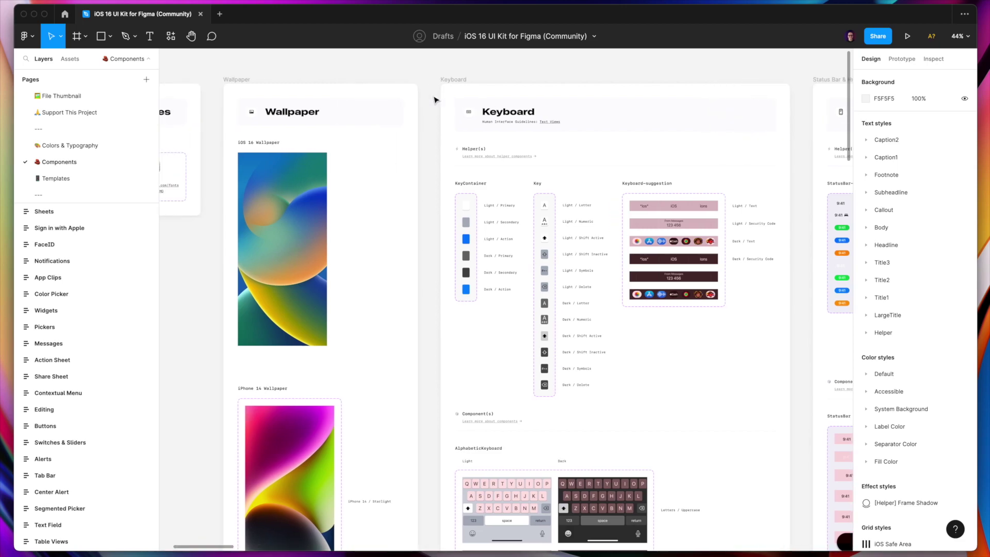
scroll(435, 100, left, 9)
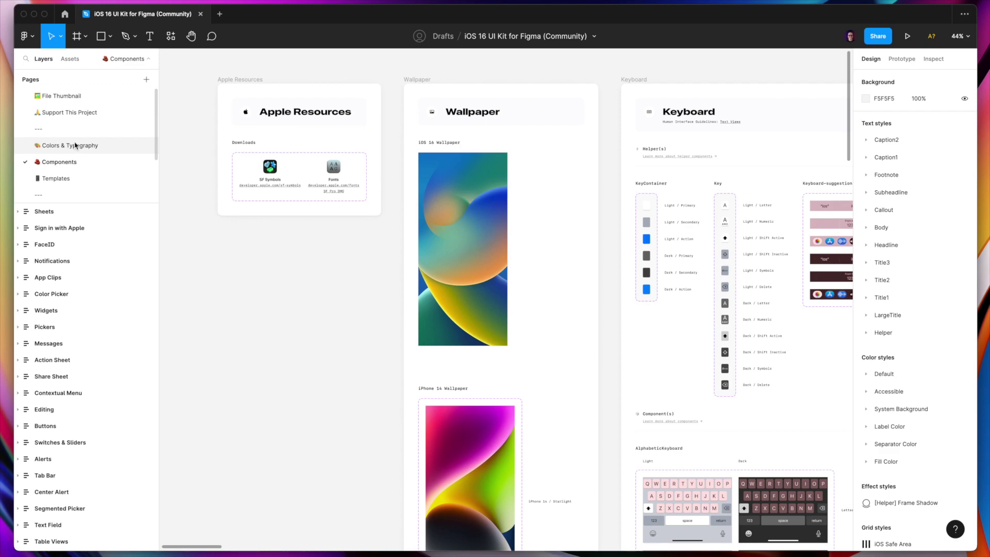
Pan and scroll across the iOS 16 keyboard and status bar components.
scroll(320, 172, right, 5)
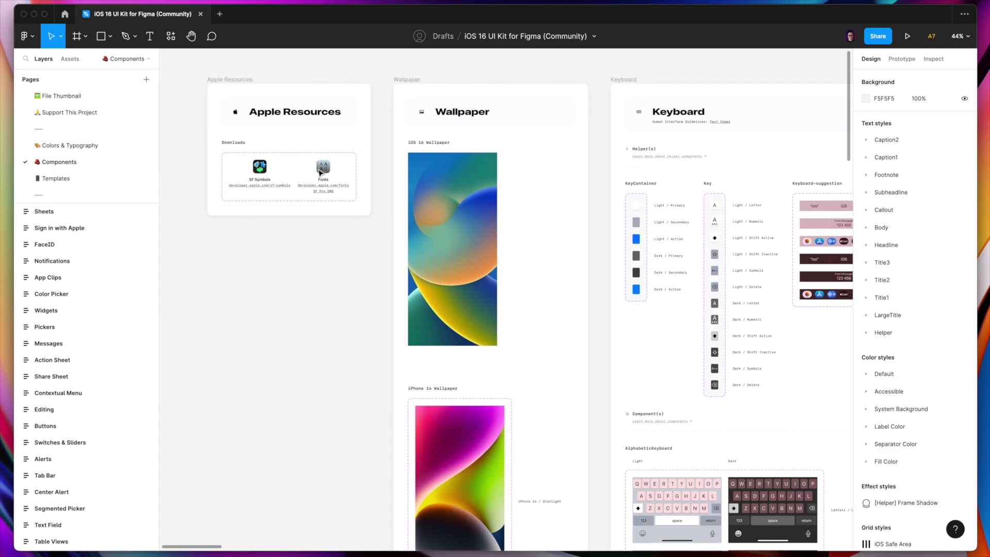
scroll(319, 173, right, 2)
scroll(320, 172, down, 4)
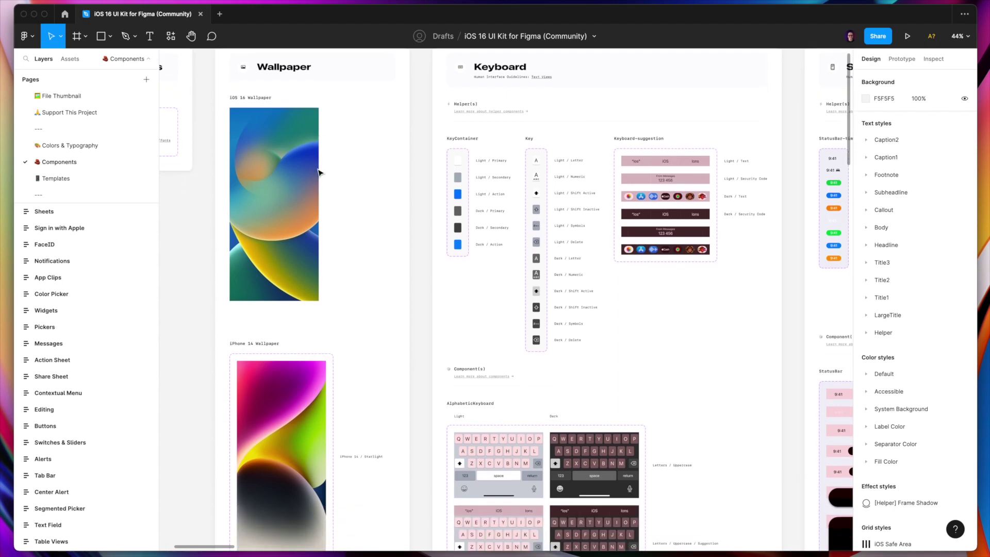
scroll(319, 173, right, 2)
scroll(319, 173, down, 5)
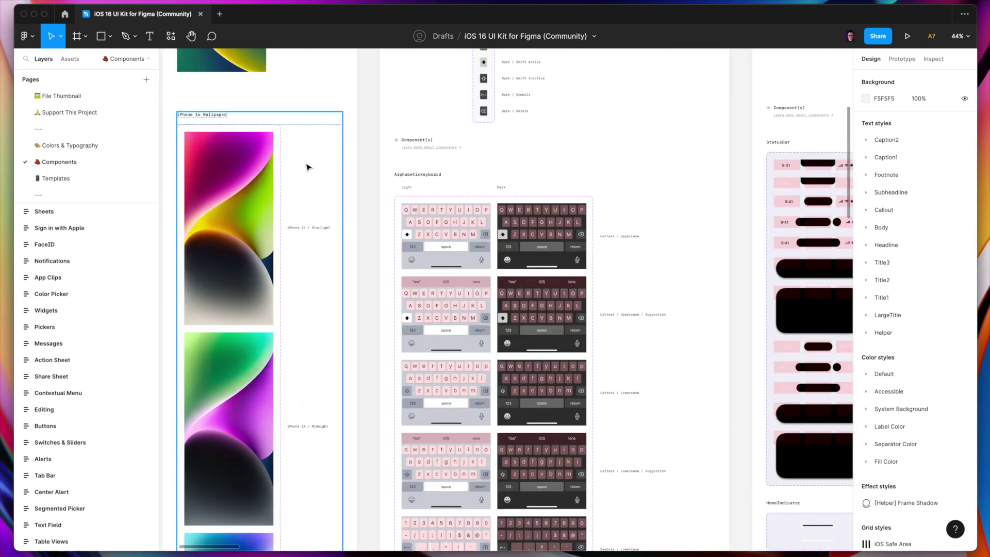
scroll(312, 168, right, 2)
scroll(532, 232, down, 5)
scroll(531, 232, right, 3)
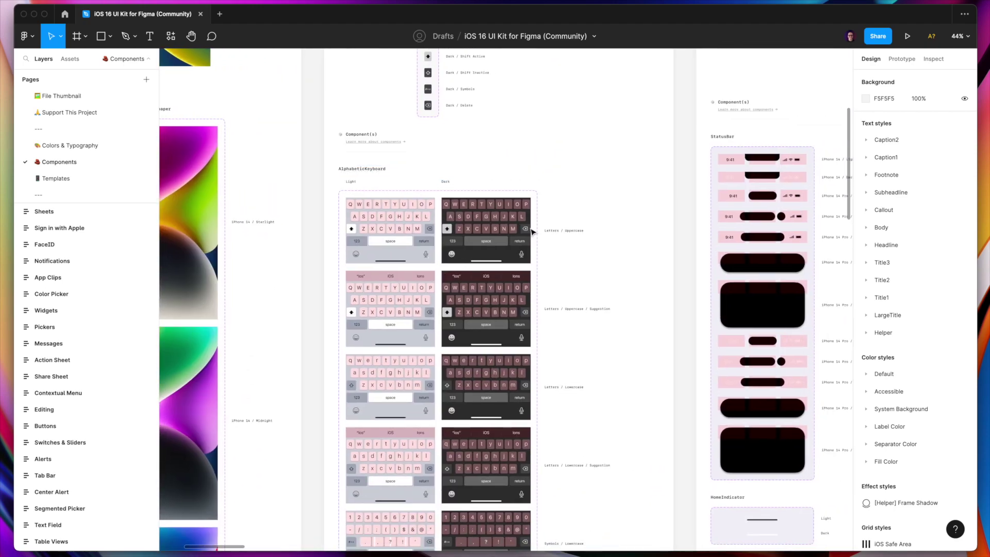
scroll(532, 232, right, 3)
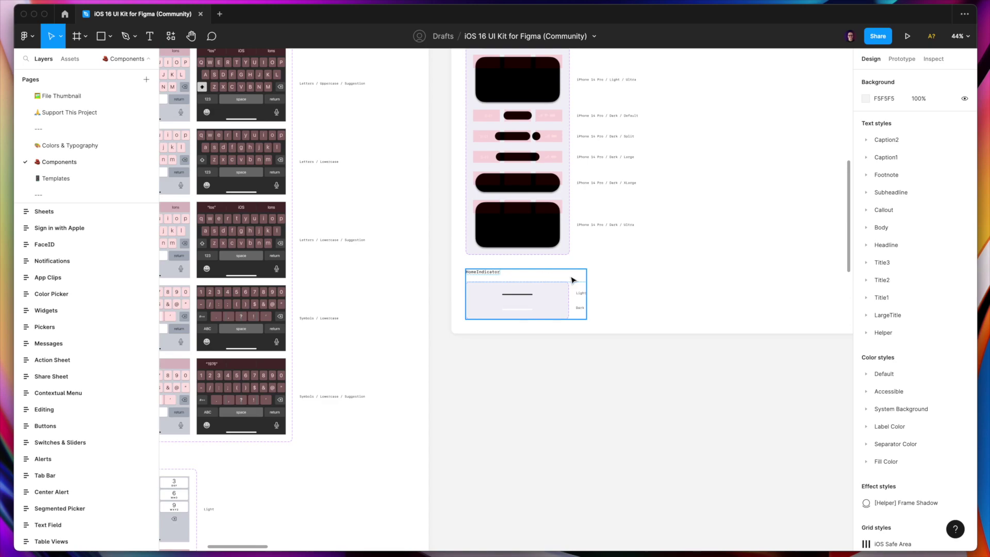
scroll(569, 278, up, 3)
scroll(570, 278, right, 2)
scroll(570, 279, up, 4)
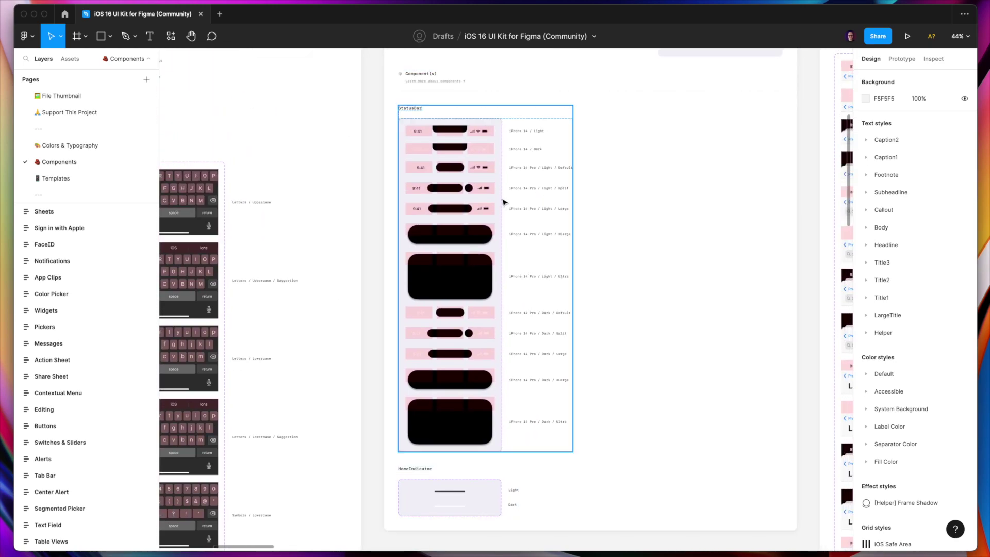
scroll(503, 202, up, 12)
scroll(504, 202, right, 1)
scroll(504, 202, right, 4)
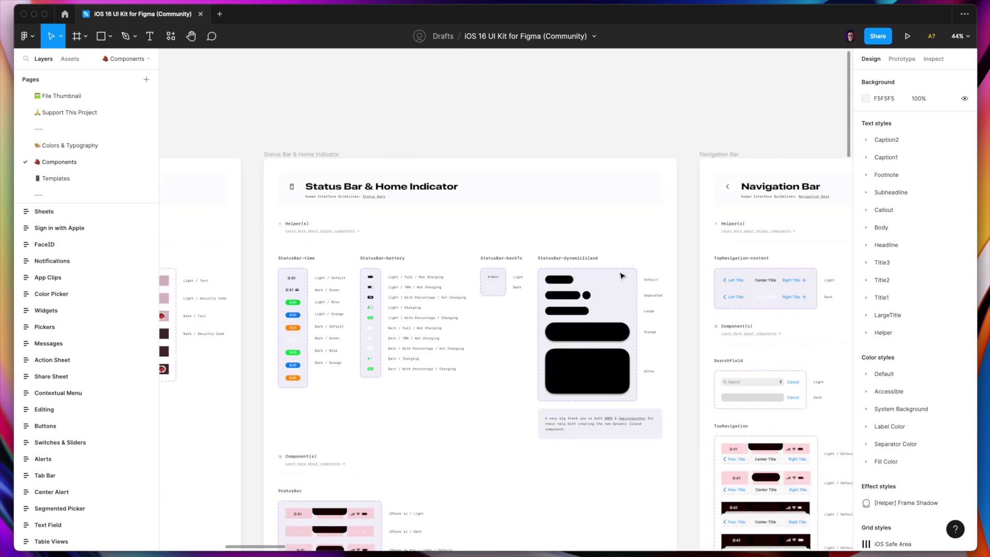
scroll(621, 275, up, 2)
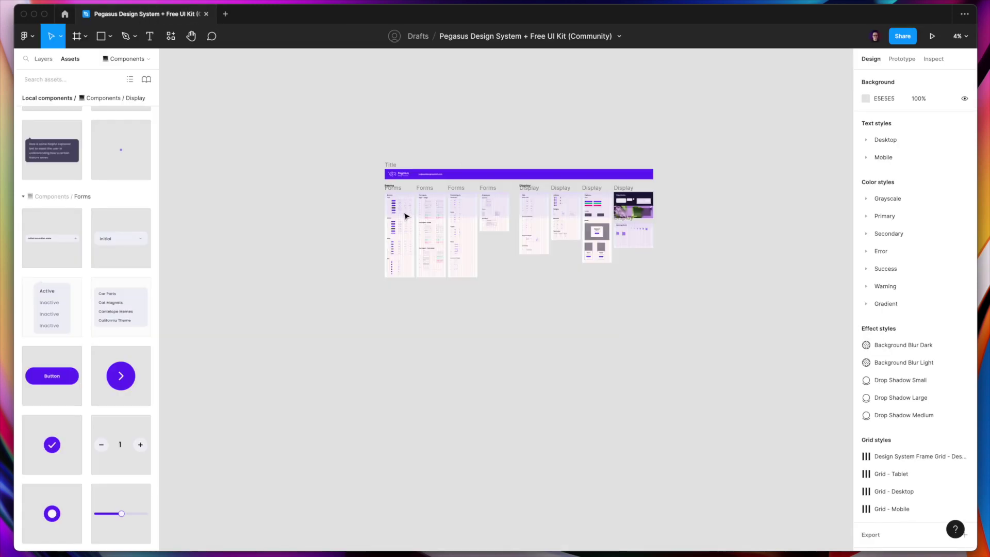
Zoom into the Pegasus kit canvas and switch the left panel to the layers list.
scroll(406, 216, up, 5)
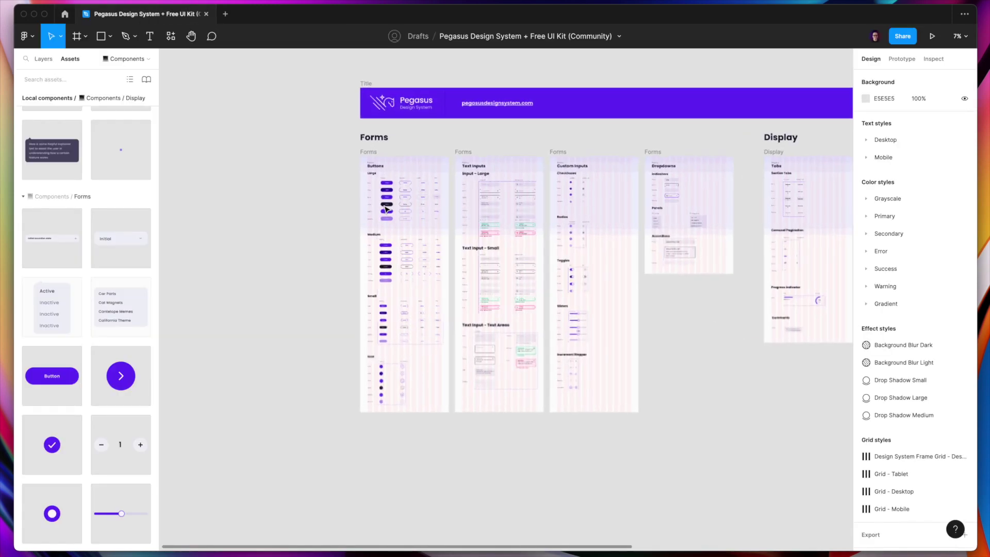
scroll(386, 209, up, 10)
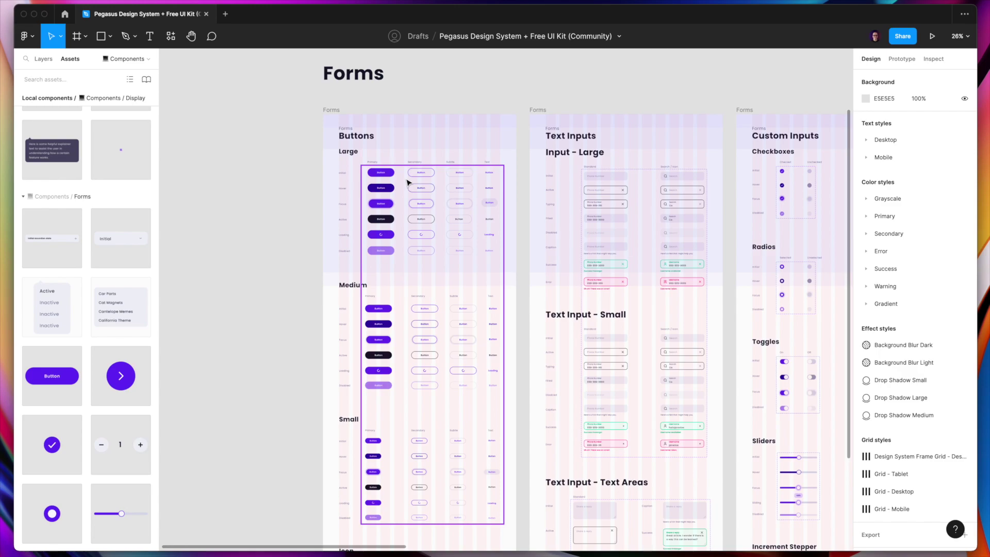
scroll(381, 184, up, 2)
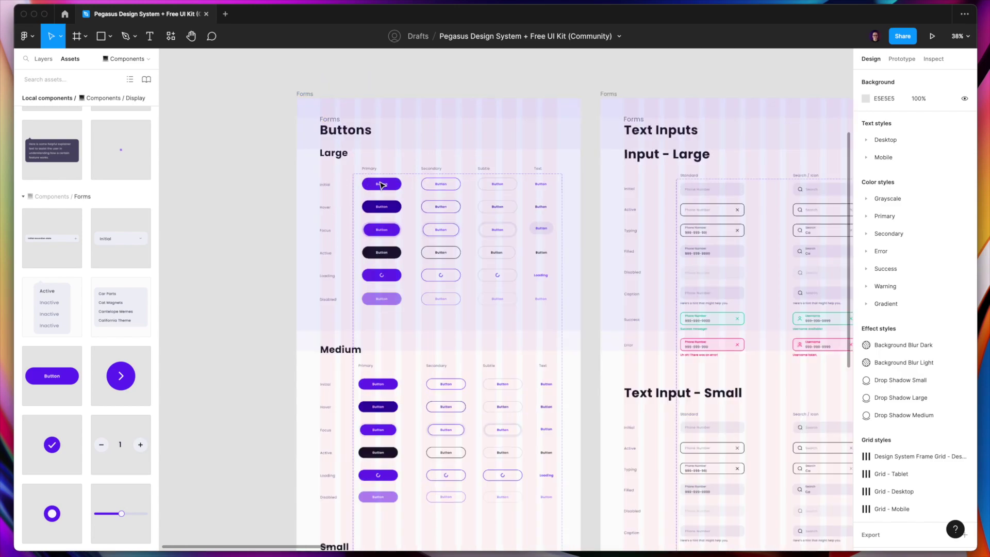
scroll(380, 184, up, 2)
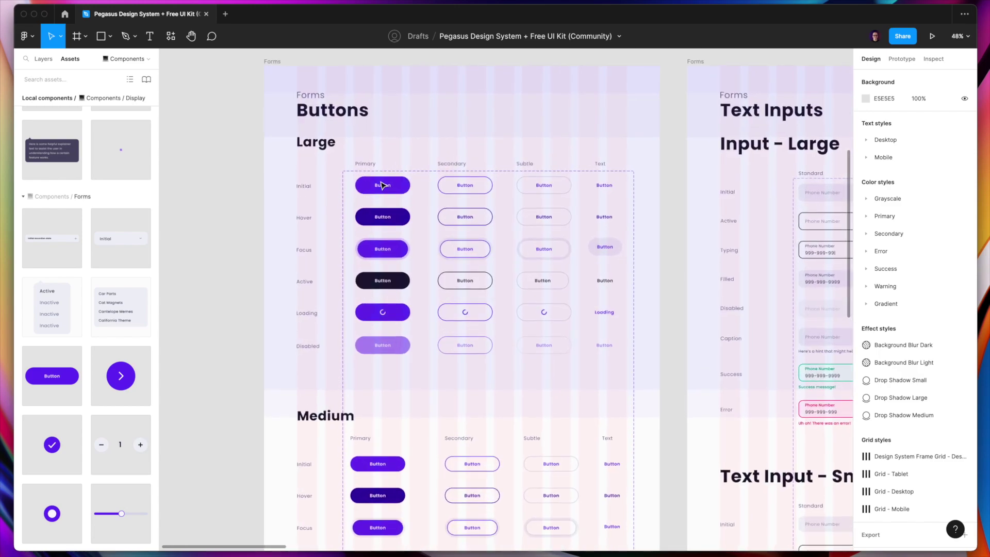
scroll(411, 199, up, 3)
key(alt+1)
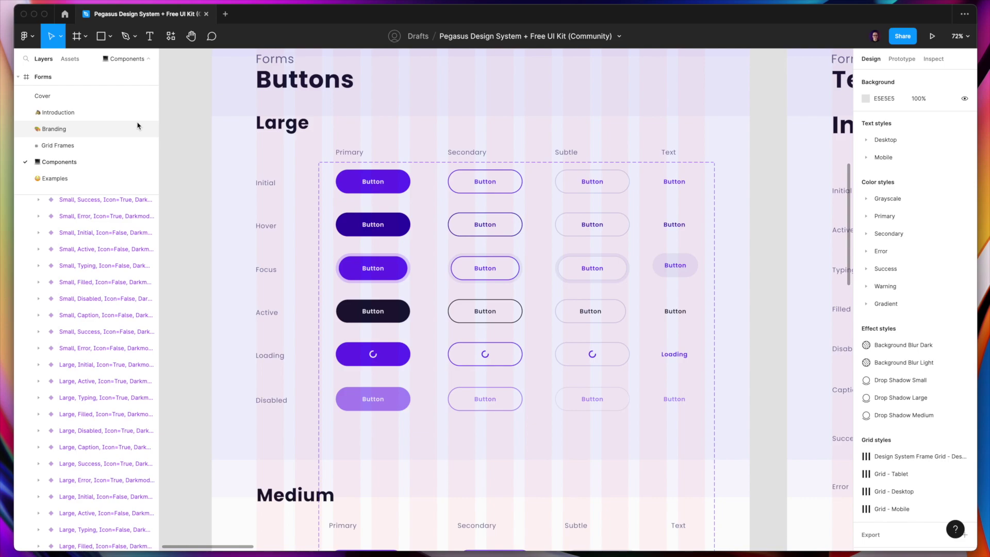
Pan through the Pegasus Forms and Display component frames.
scroll(482, 201, right, 3)
scroll(482, 201, down, 1)
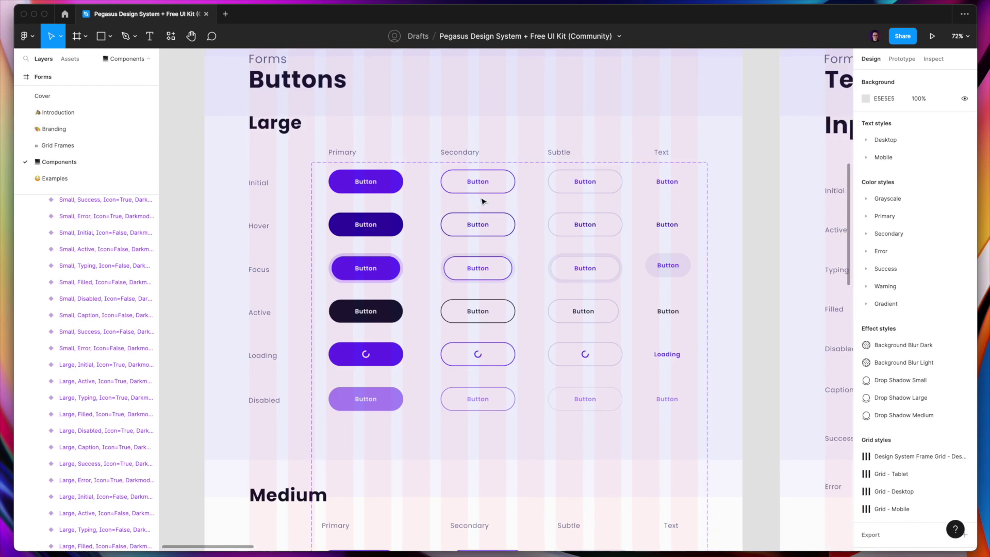
scroll(397, 204, down, 2)
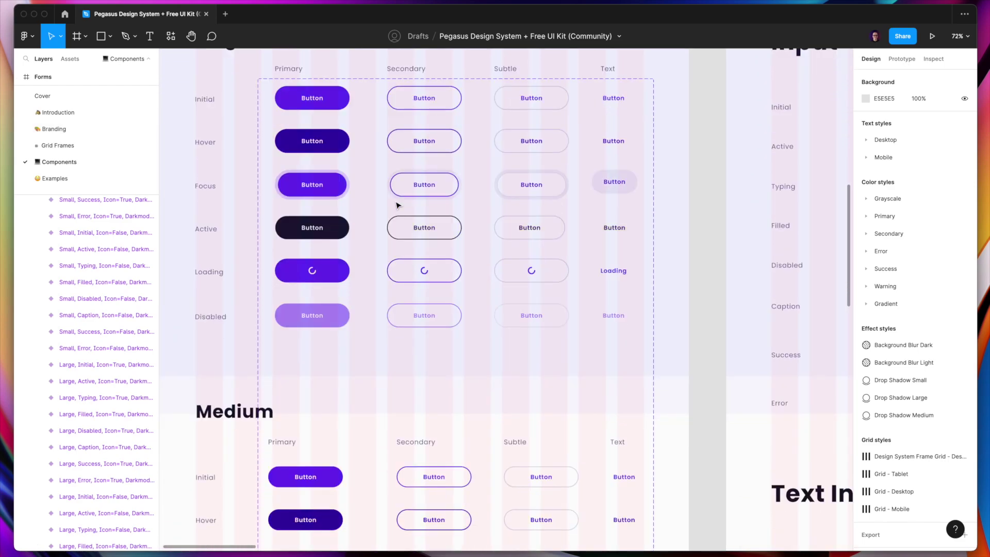
scroll(373, 204, up, 1)
scroll(374, 205, down, 5)
scroll(373, 206, down, 5)
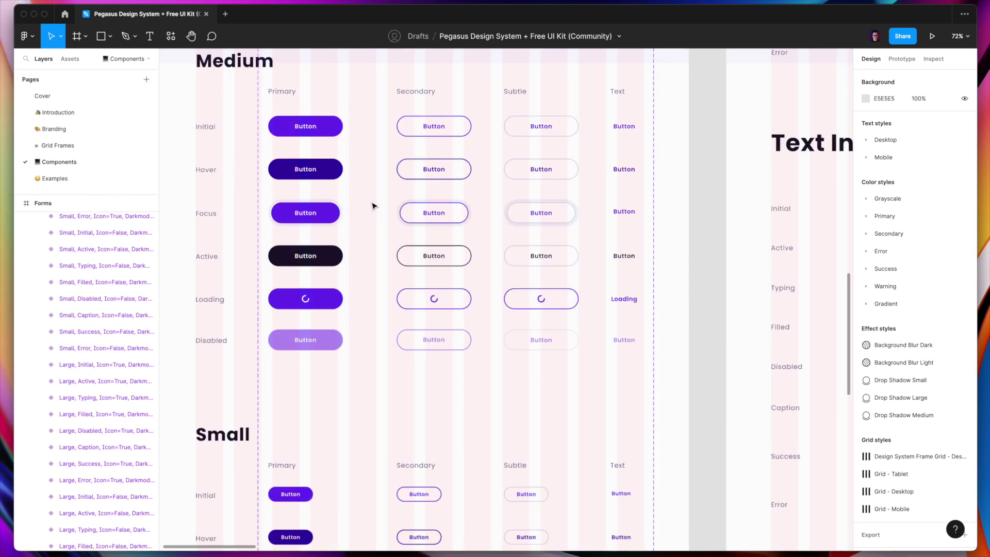
scroll(374, 206, right, 6)
scroll(374, 205, up, 2)
scroll(374, 205, right, 5)
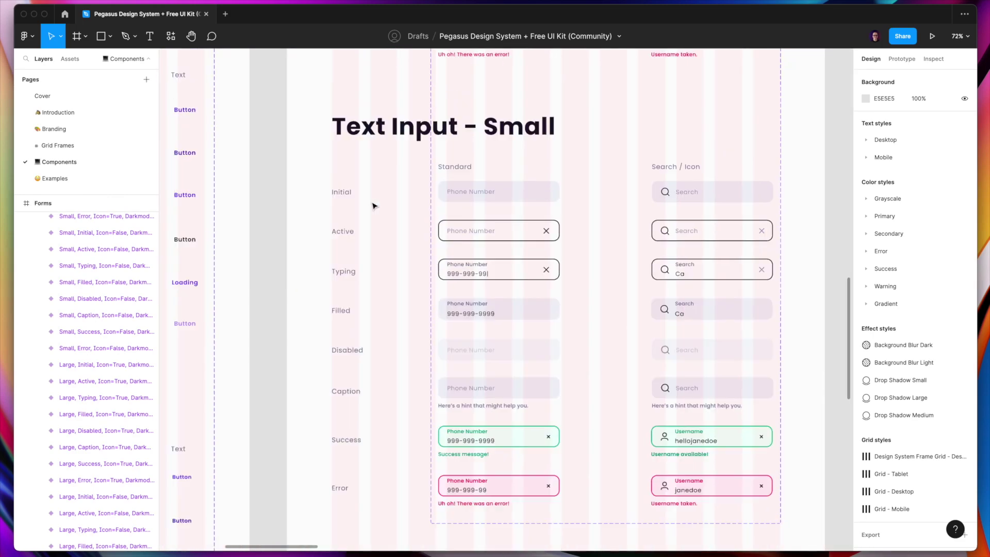
scroll(374, 205, down, 3)
scroll(374, 203, down, 5)
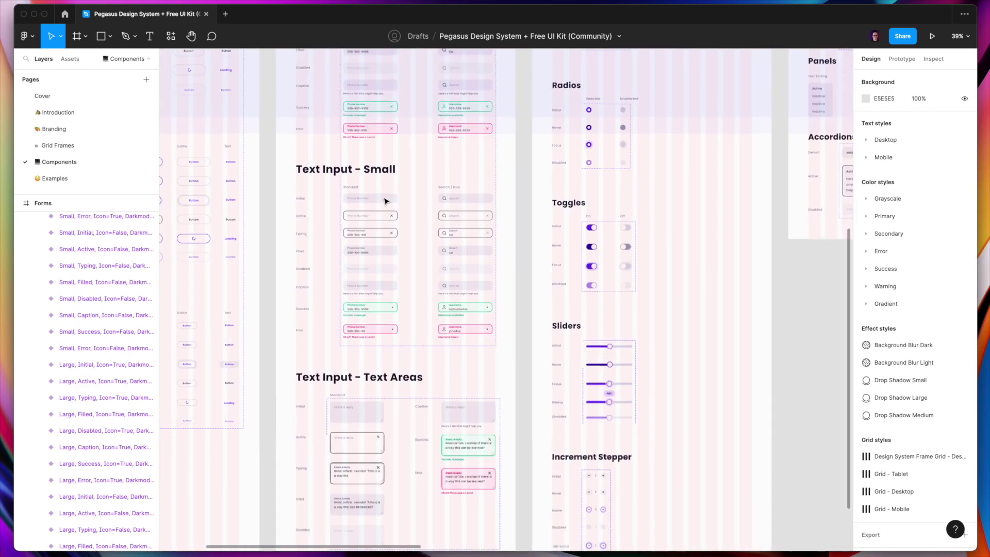
scroll(384, 201, right, 7)
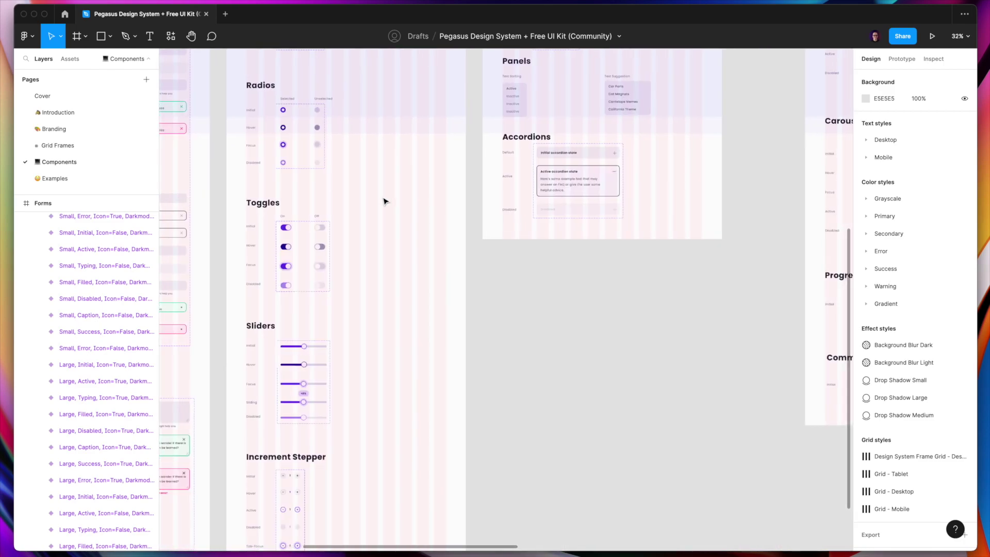
scroll(384, 201, right, 6)
scroll(384, 201, up, 2)
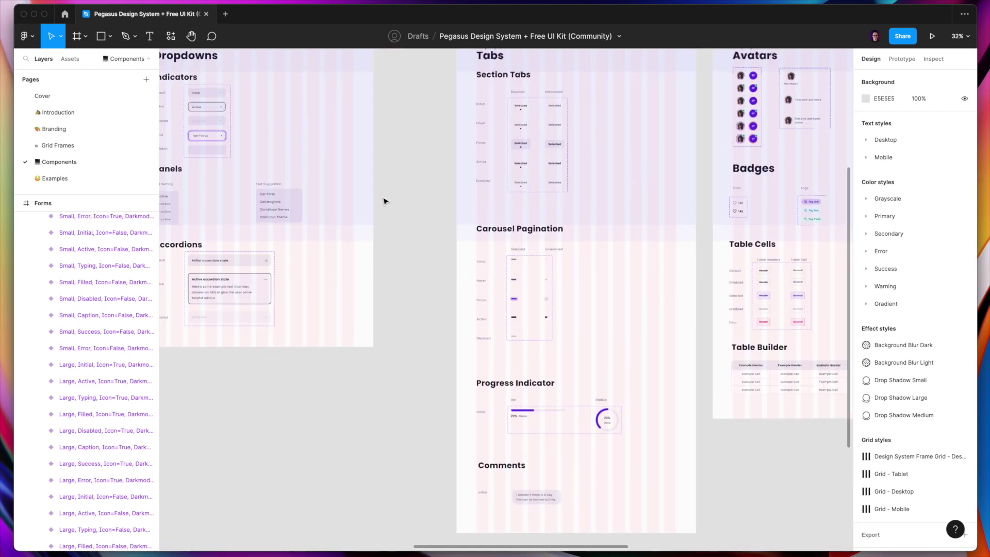
scroll(384, 201, right, 7)
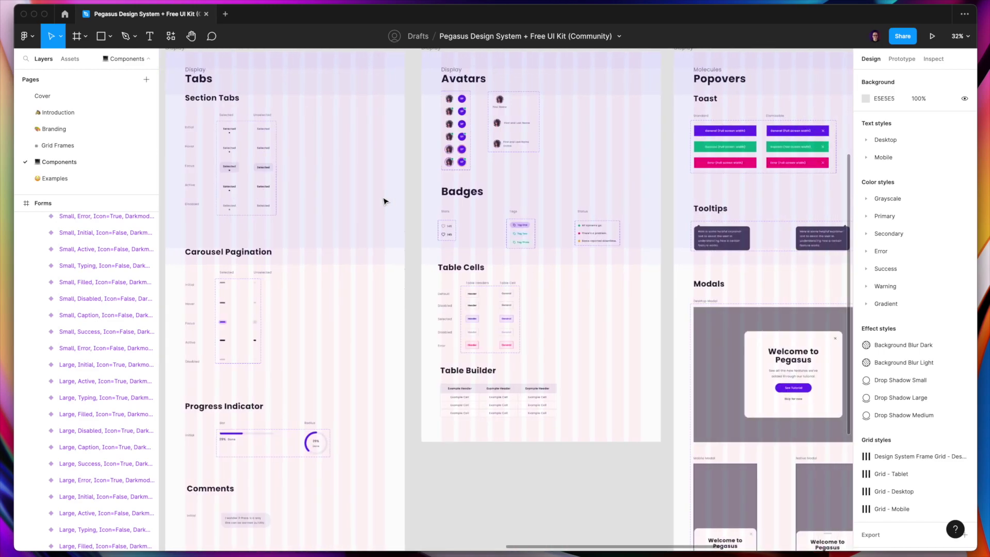
scroll(384, 201, right, 4)
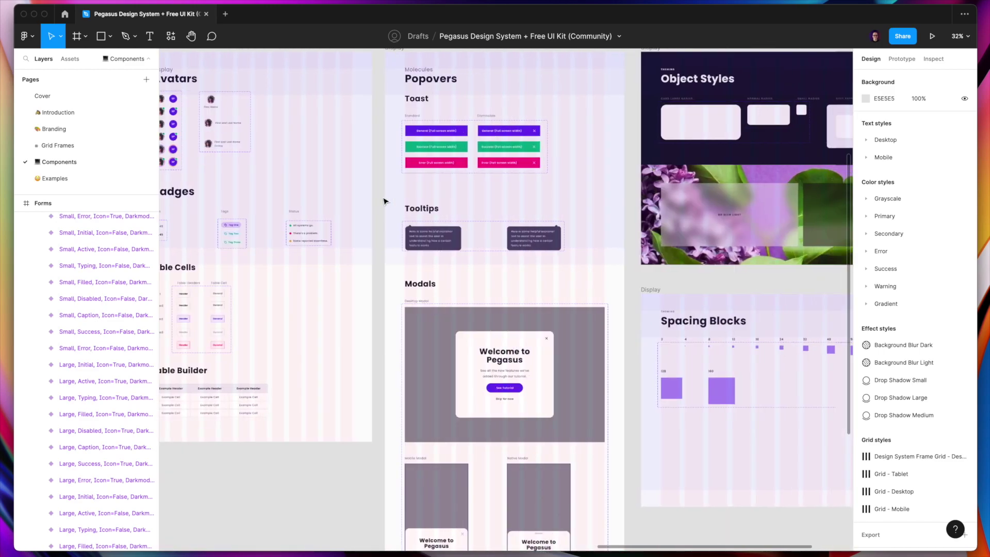
scroll(384, 201, right, 6)
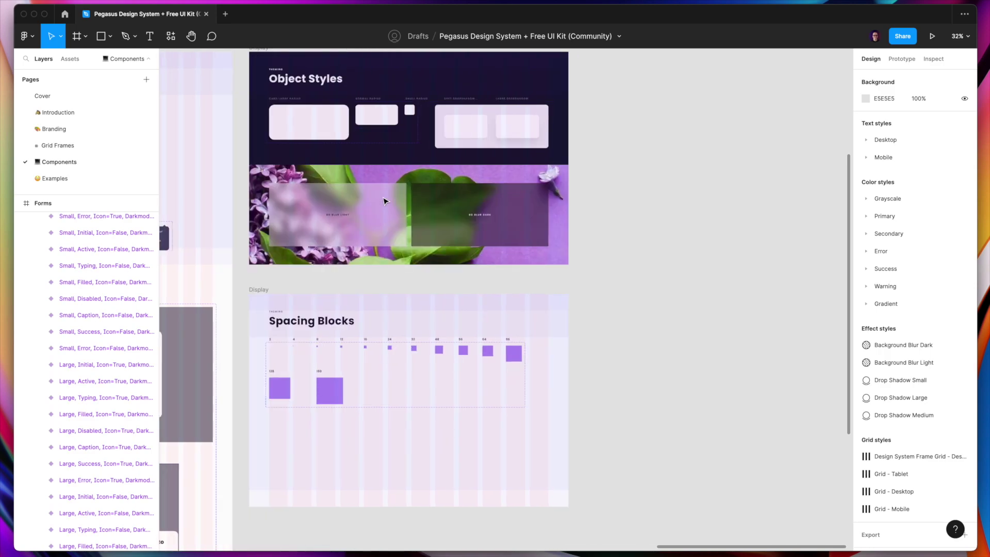
scroll(384, 201, left, 8)
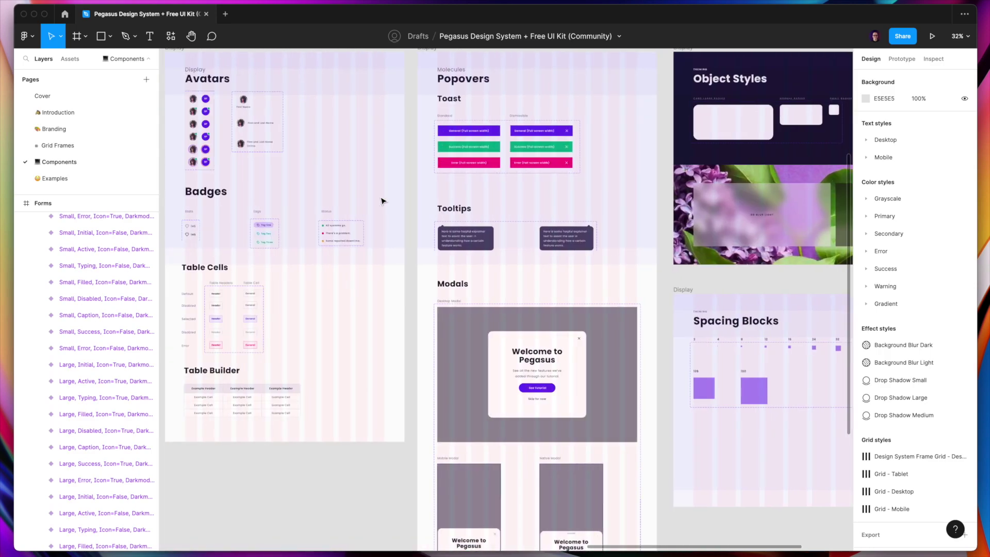
scroll(381, 201, down, 3)
scroll(384, 201, left, 6)
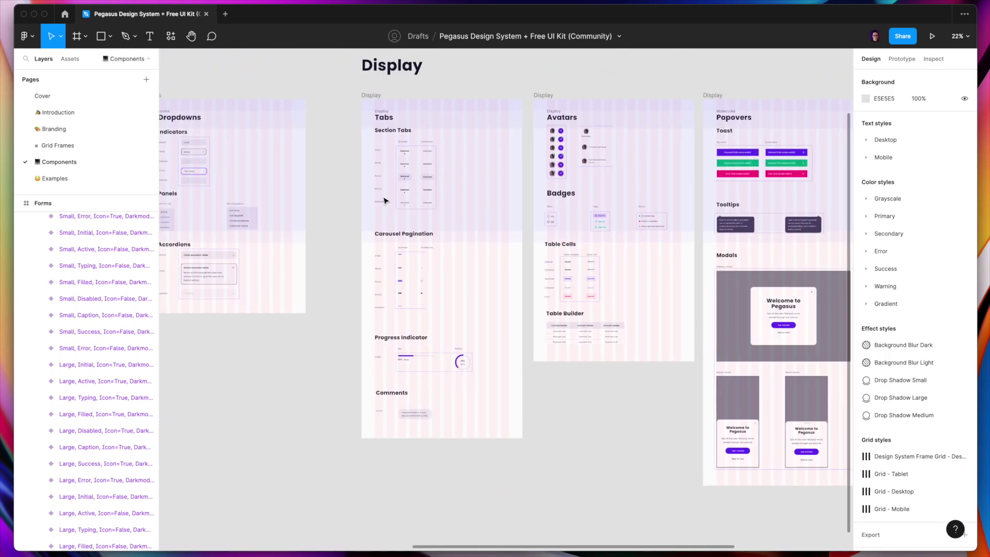
scroll(384, 201, left, 9)
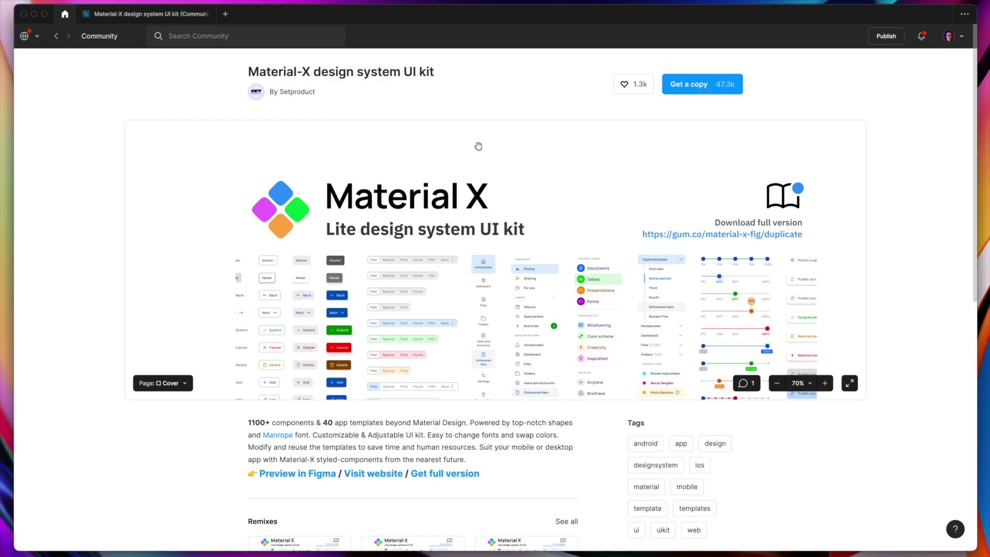
Scroll the Material-X cover preview through its buttons, tabs, navigation menus, lists and sliders.
scroll(478, 146, down, 1)
scroll(478, 146, down, 2)
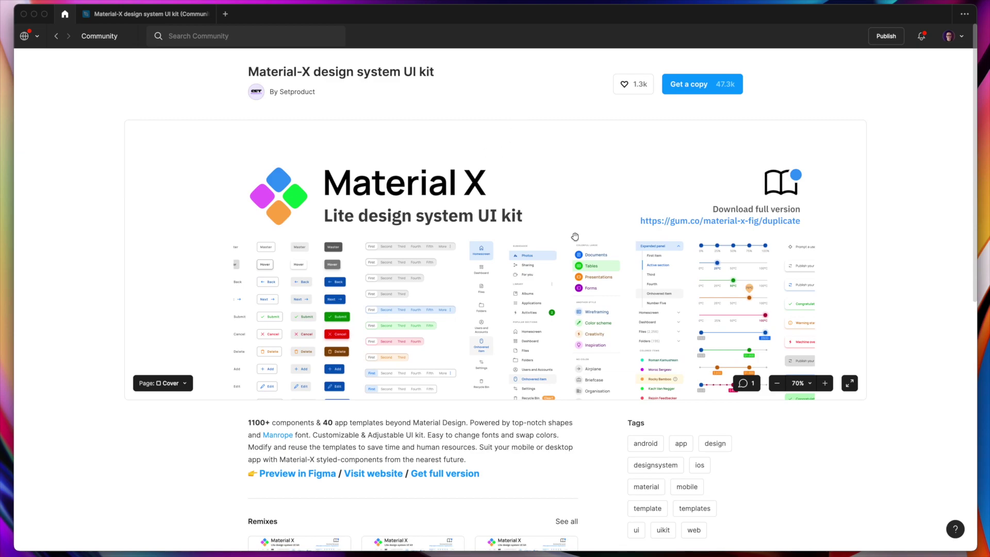
scroll(575, 236, down, 3)
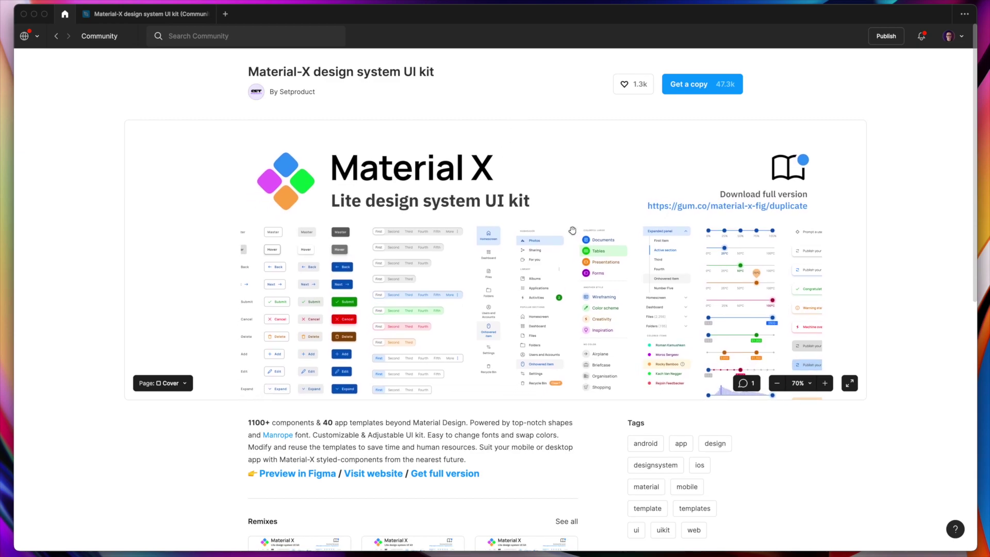
scroll(572, 230, down, 10)
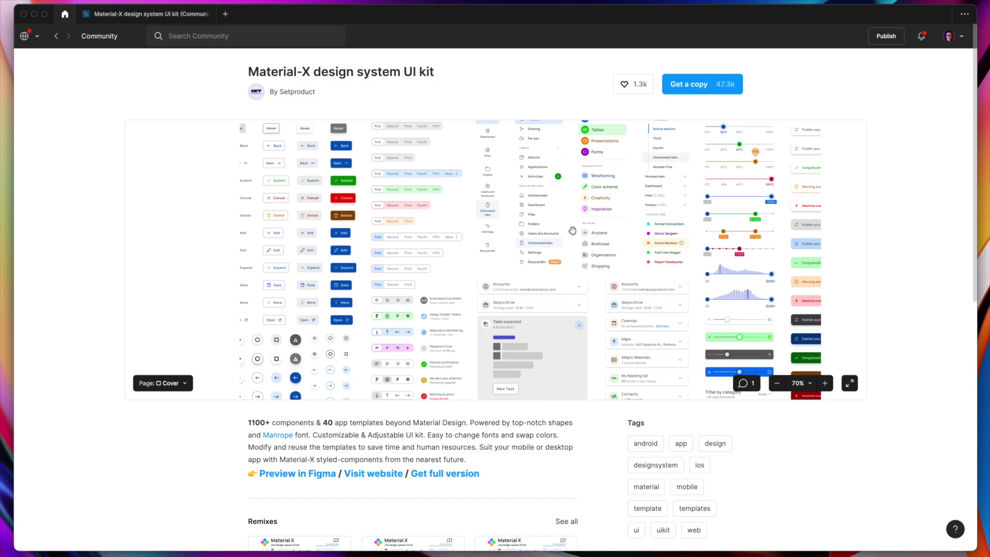
scroll(573, 231, up, 8)
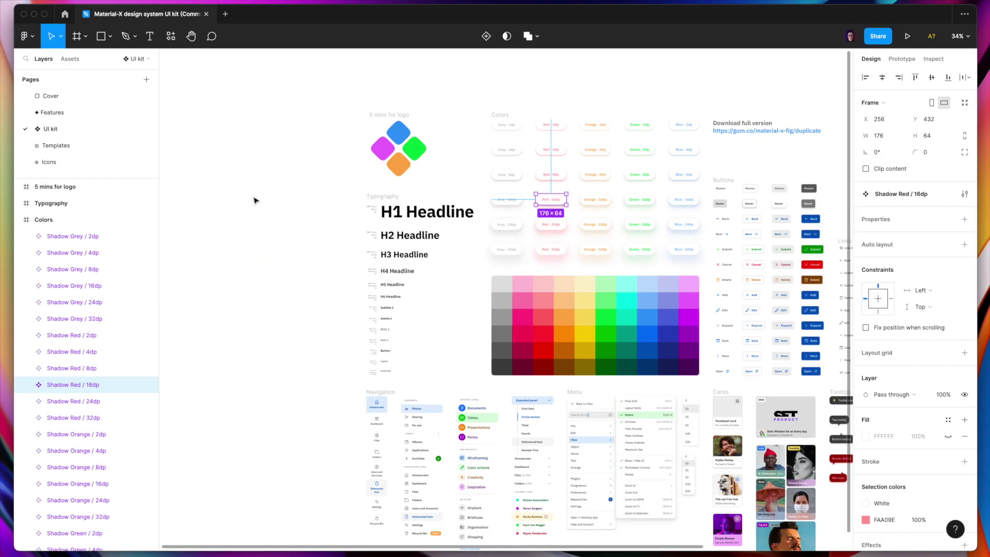
Pan around the Material-X UI kit inspecting headlines, shadow colour styles, buttons, lists and menus.
scroll(256, 200, down, 3)
scroll(255, 200, right, 3)
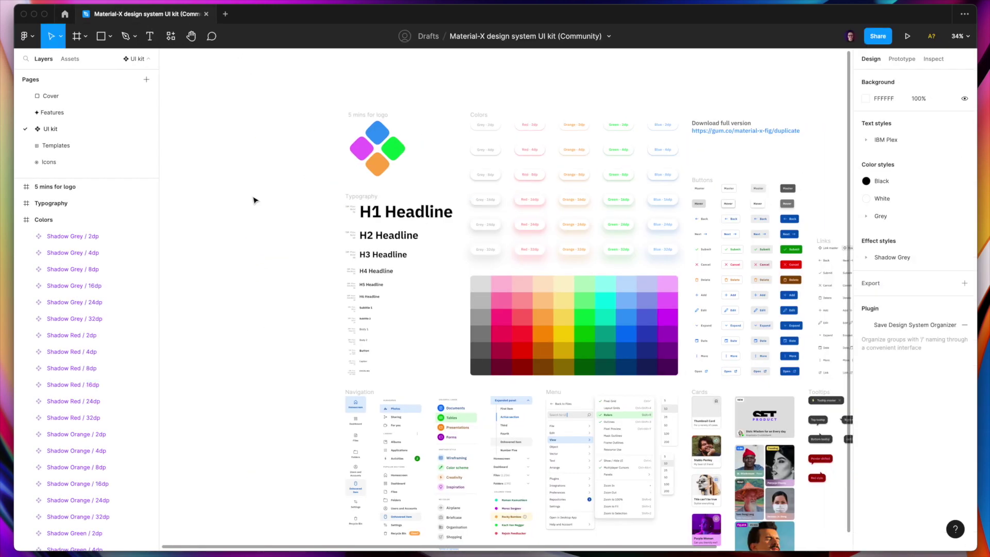
scroll(259, 194, down, 2)
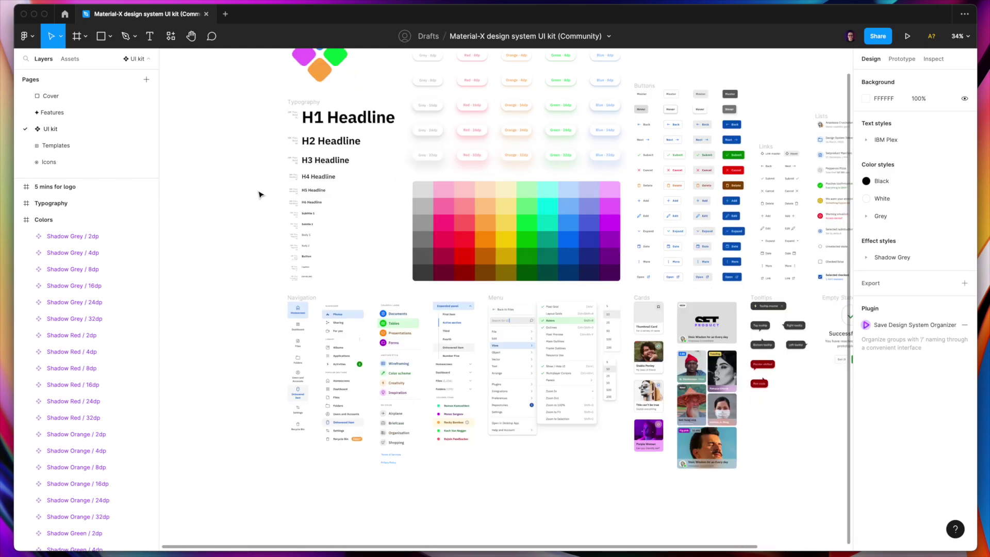
scroll(259, 194, up, 5)
scroll(282, 182, up, 5)
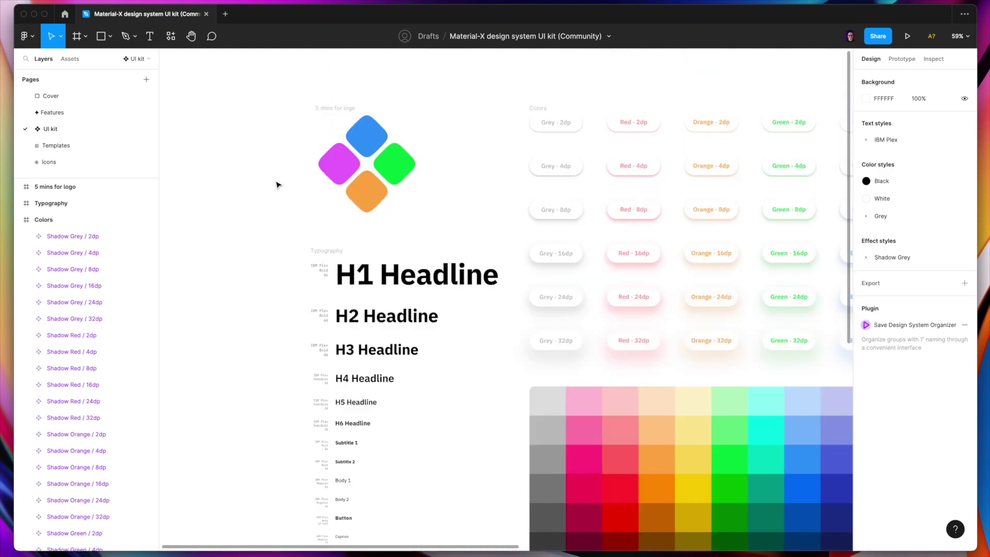
scroll(373, 299, down, 2)
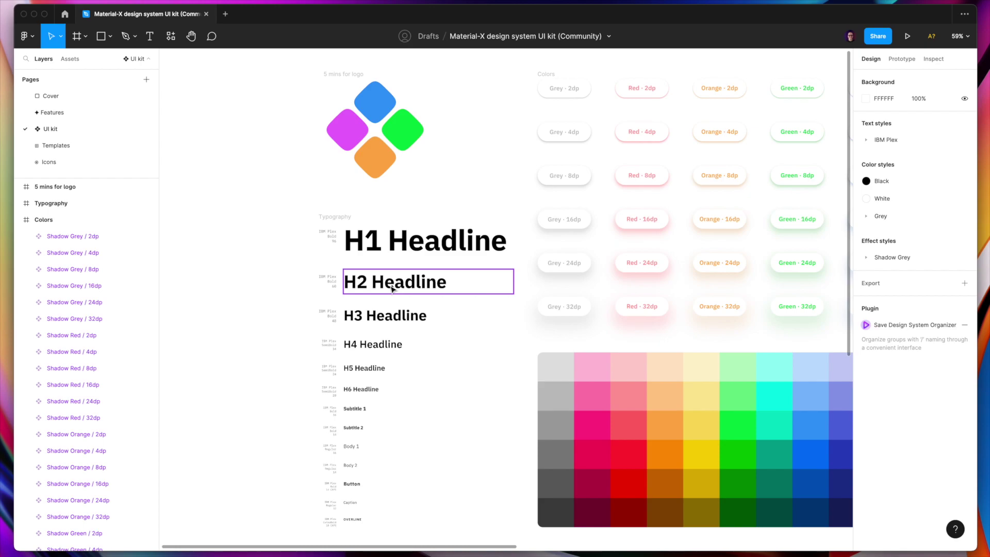
scroll(454, 342, right, 4)
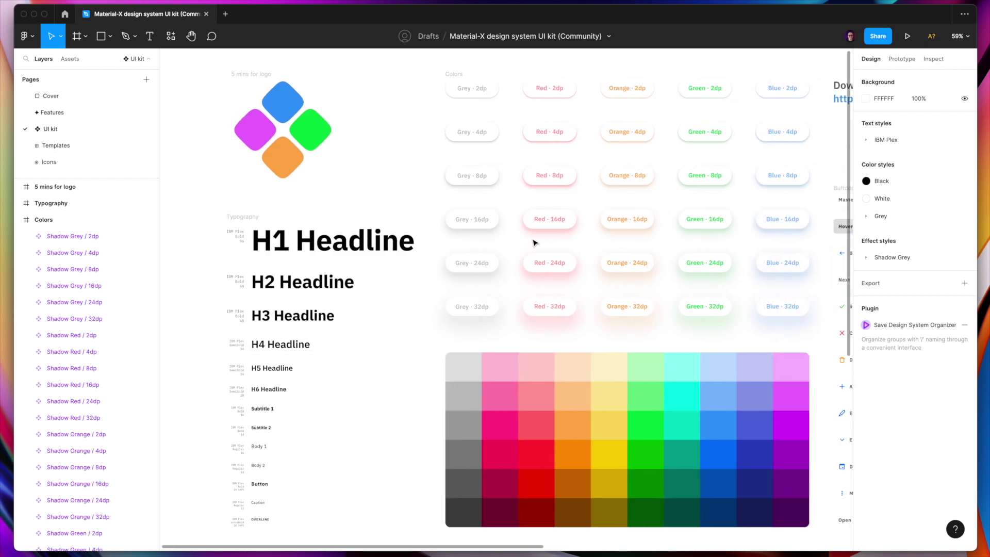
scroll(532, 241, right, 8)
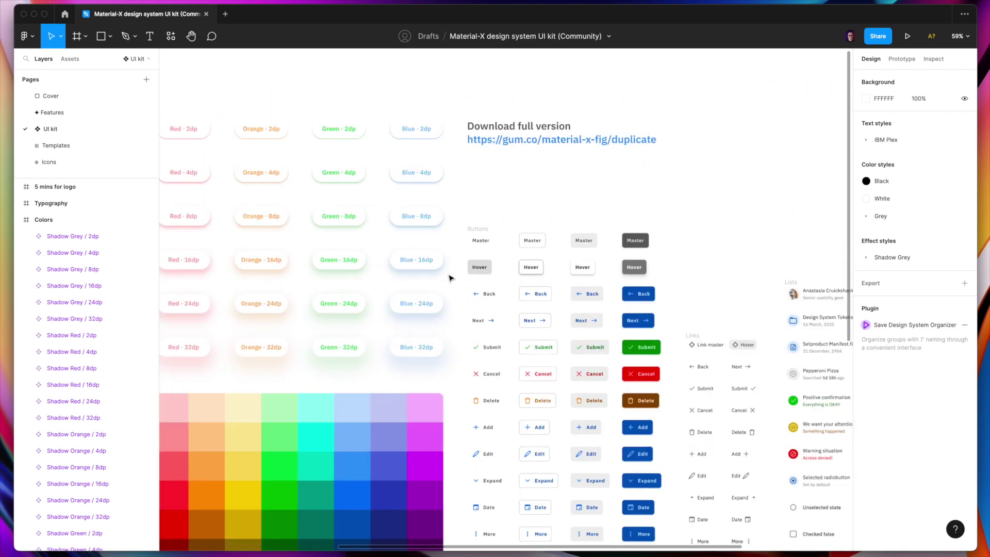
scroll(601, 320, down, 2)
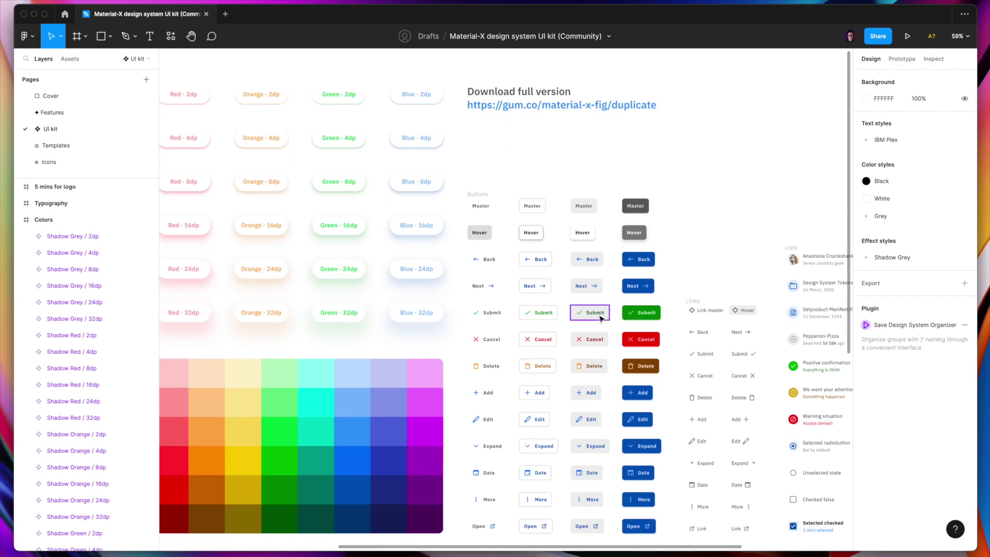
scroll(577, 286, down, 3)
scroll(577, 286, right, 3)
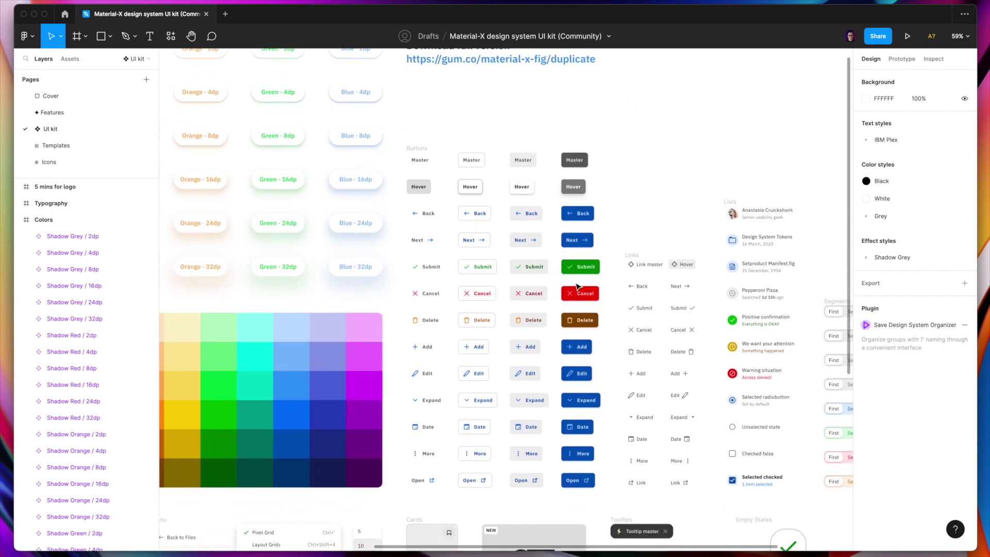
scroll(577, 286, down, 3)
scroll(574, 285, right, 4)
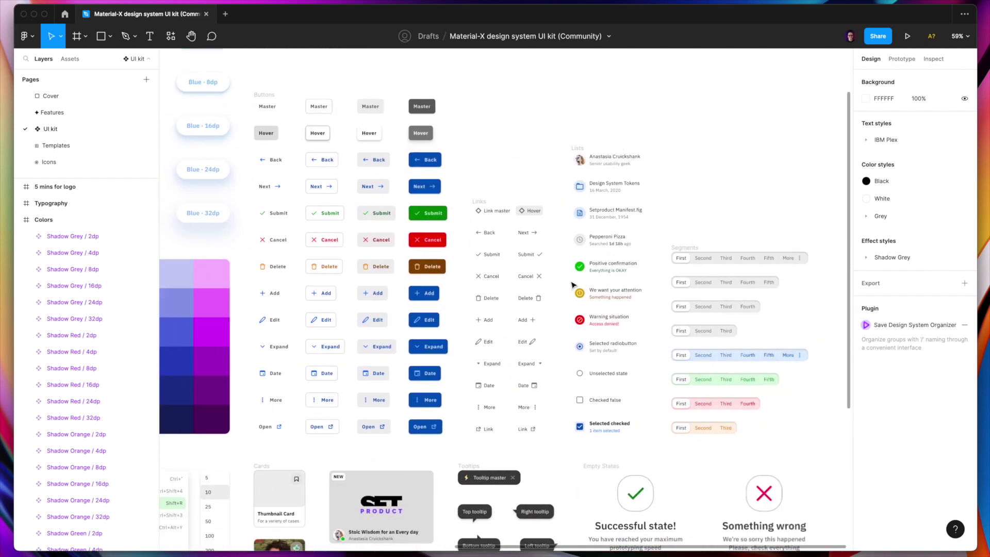
scroll(573, 285, right, 4)
scroll(565, 291, down, 5)
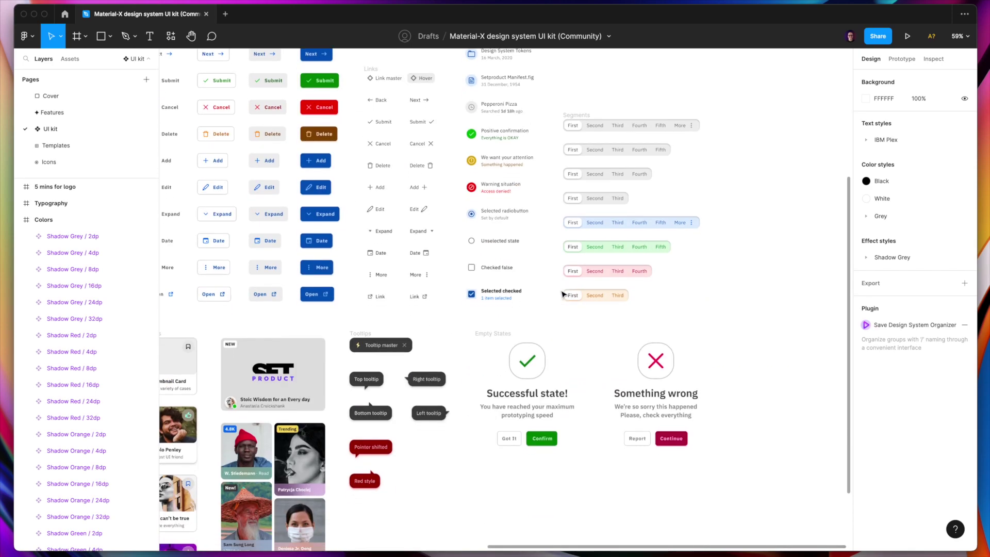
scroll(563, 294, left, 10)
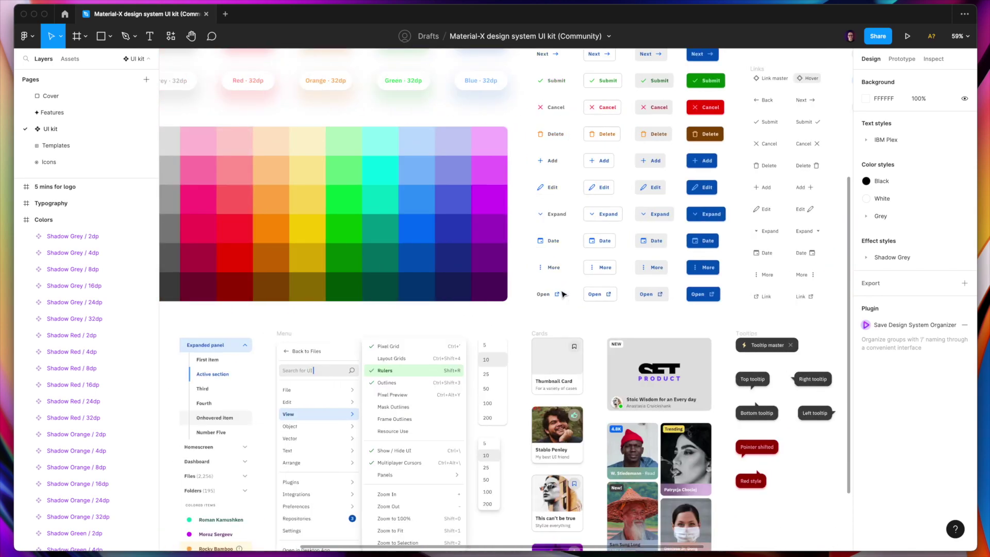
scroll(563, 294, left, 6)
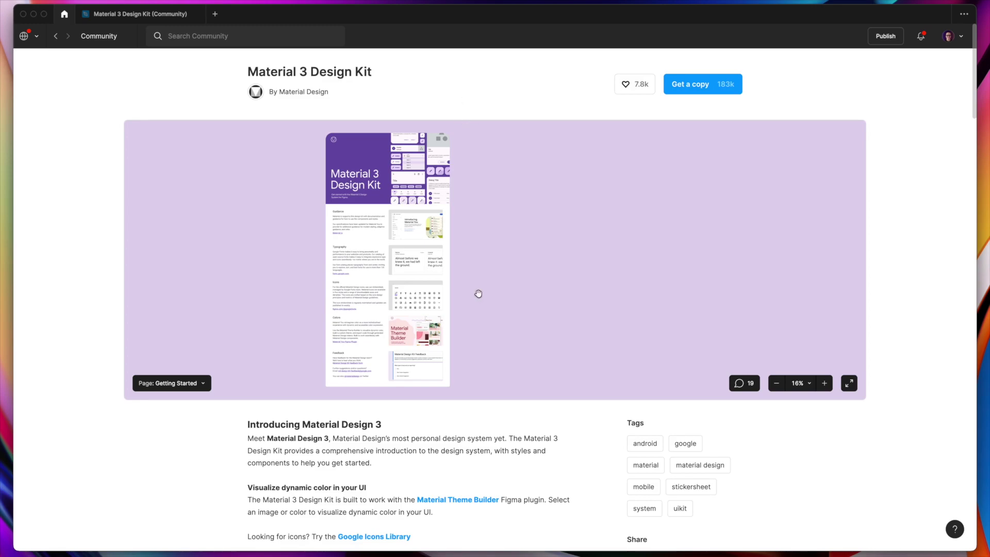
Zoom in on the Material 3 Design Kit's embedded file preview.
scroll(265, 238, up, 2)
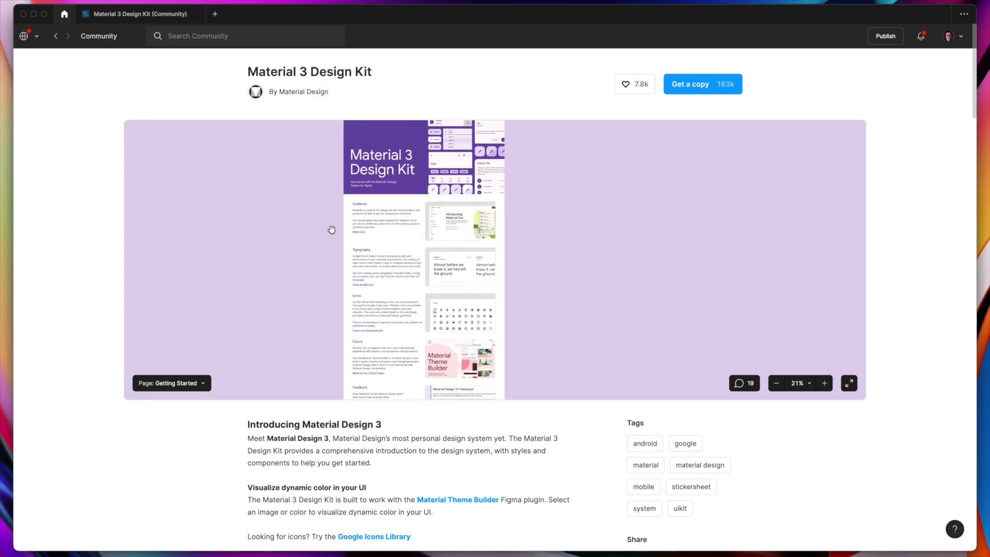
scroll(326, 195, up, 2)
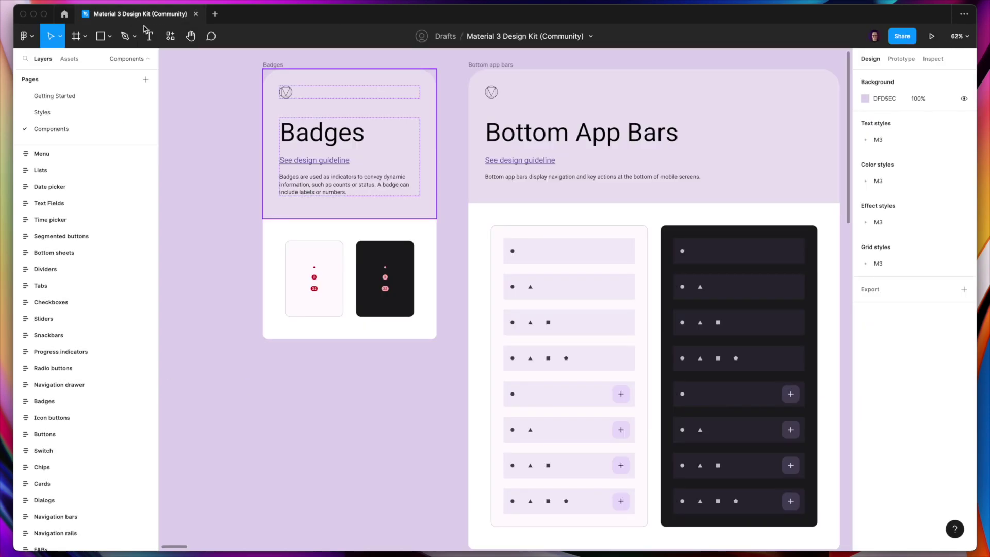
Pan the Material 3 Components canvas from Badges across Bottom app bars and Bottom sheets.
scroll(400, 162, left, 2)
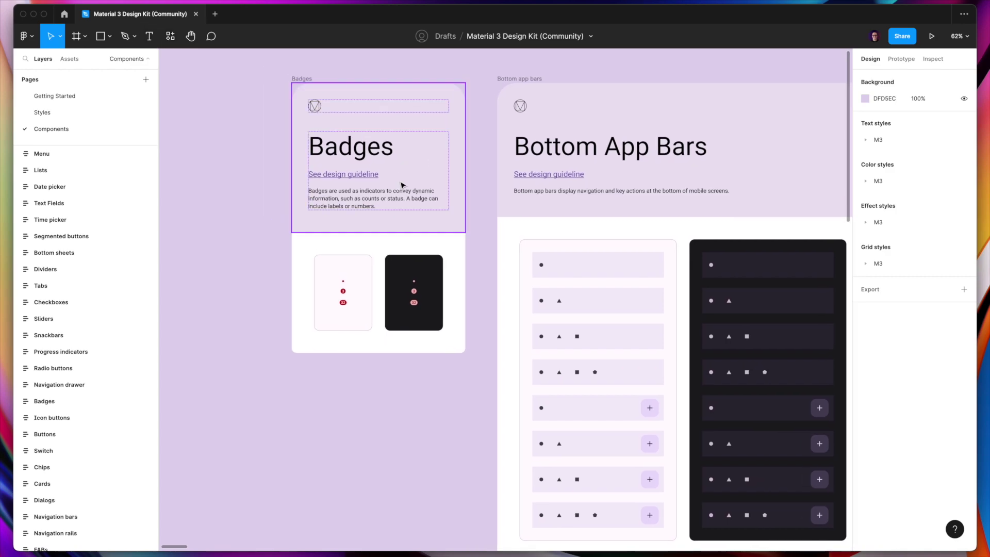
scroll(320, 170, up, 3)
scroll(320, 170, left, 3)
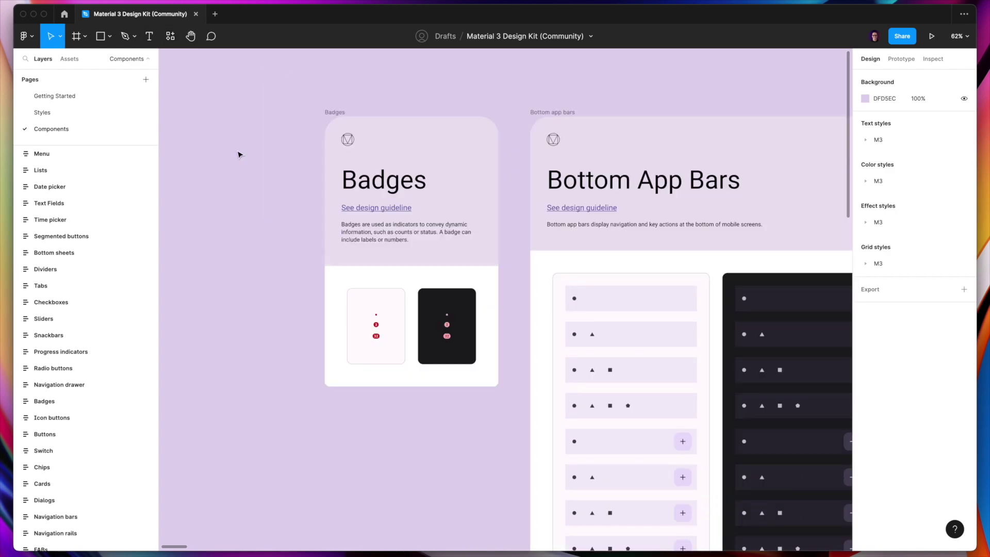
scroll(306, 155, right, 3)
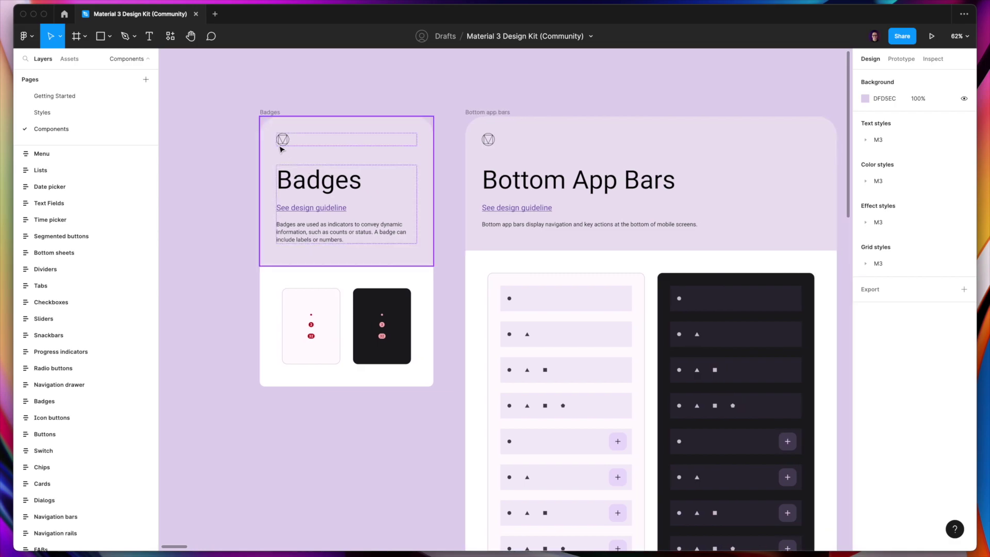
scroll(507, 143, right, 10)
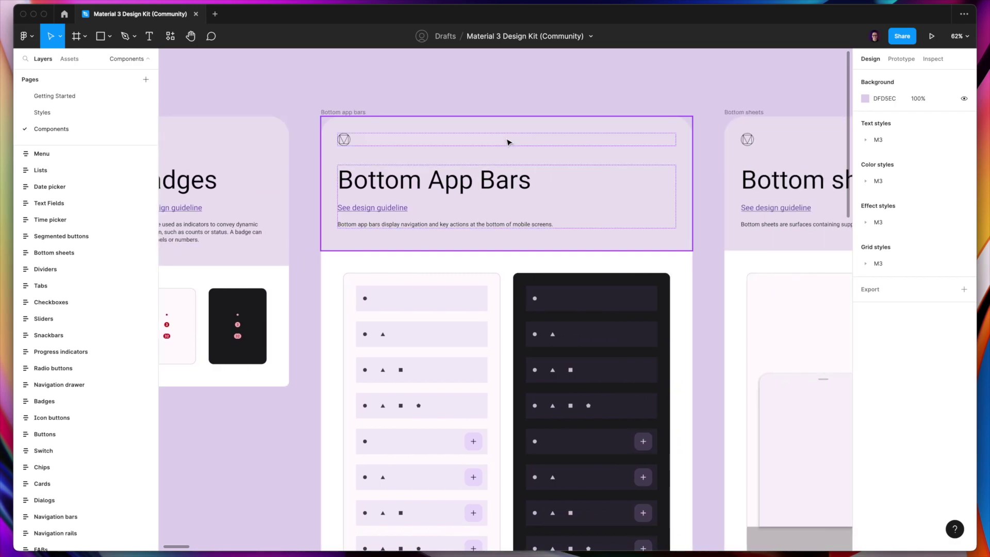
scroll(506, 143, right, 4)
scroll(505, 142, right, 16)
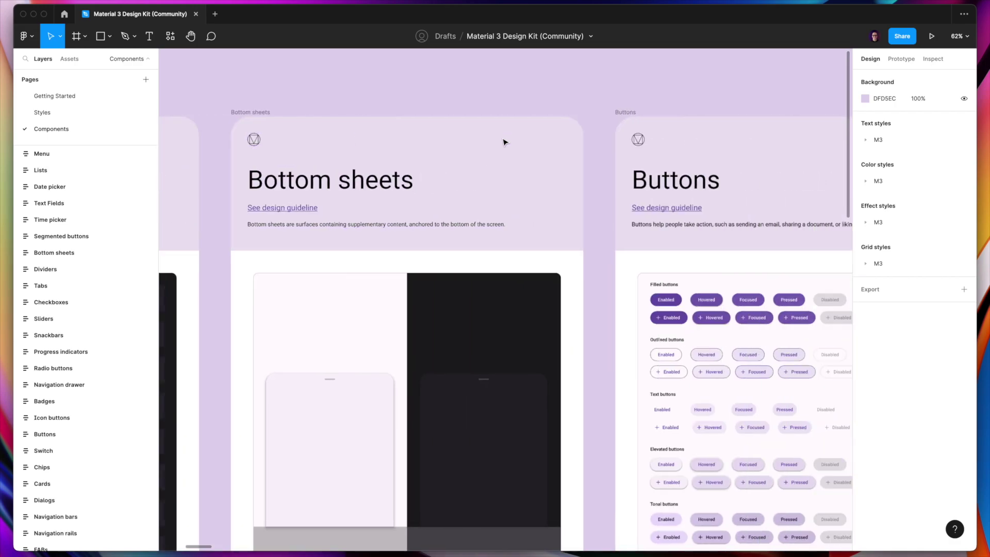
scroll(536, 246, right, 4)
Pan on past Buttons to bring the Cards frame's light and dark variants into view.
scroll(536, 246, down, 4)
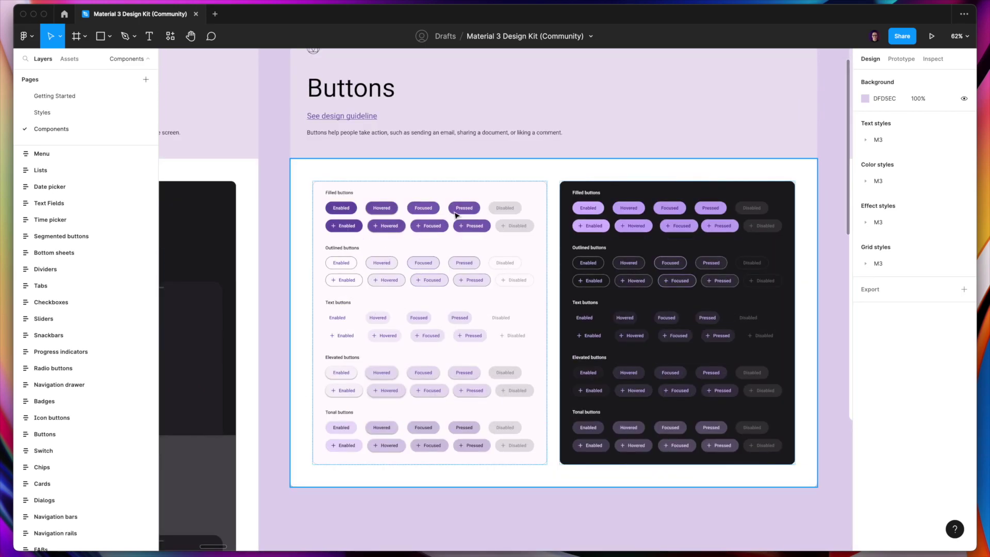
scroll(734, 234, right, 8)
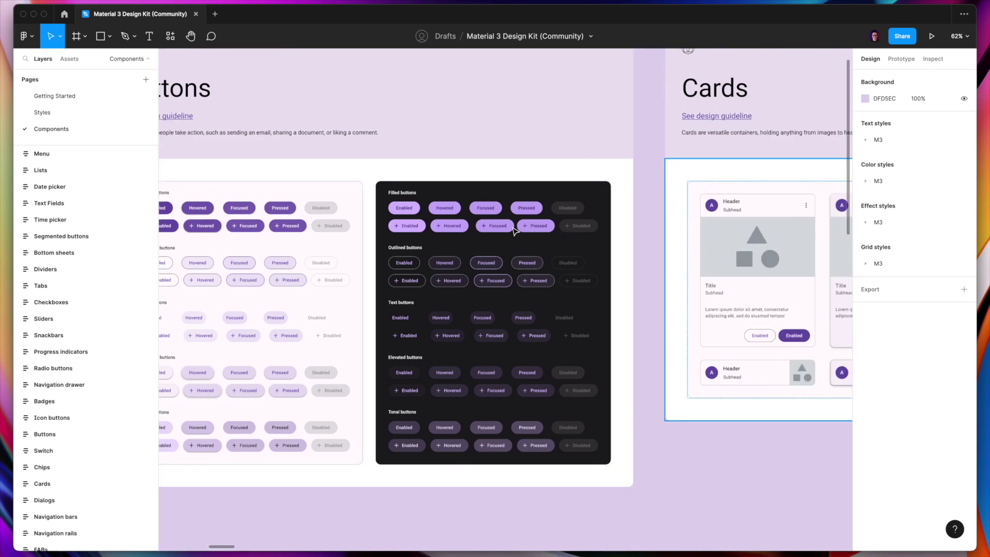
scroll(451, 230, left, 4)
scroll(475, 276, right, 17)
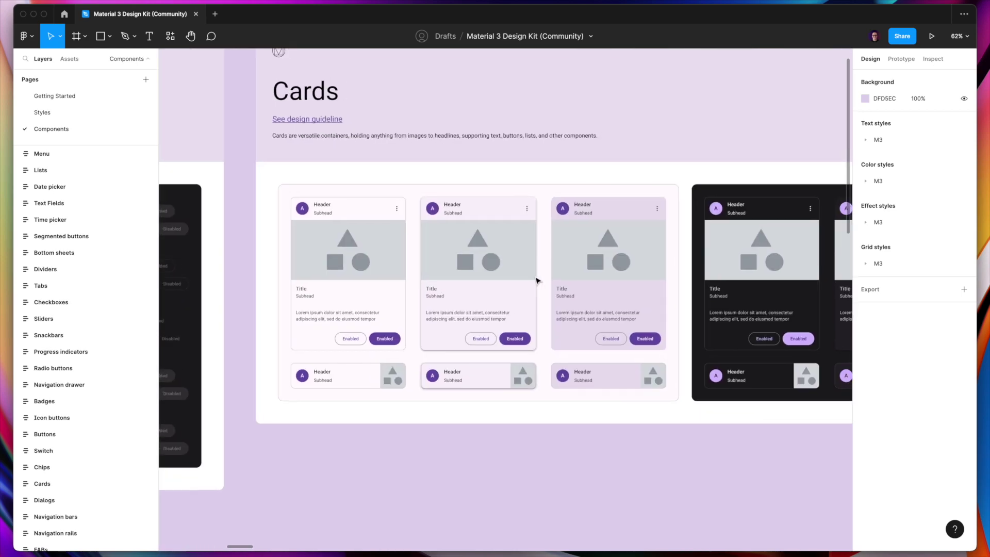
scroll(536, 280, up, 2)
scroll(536, 280, right, 1)
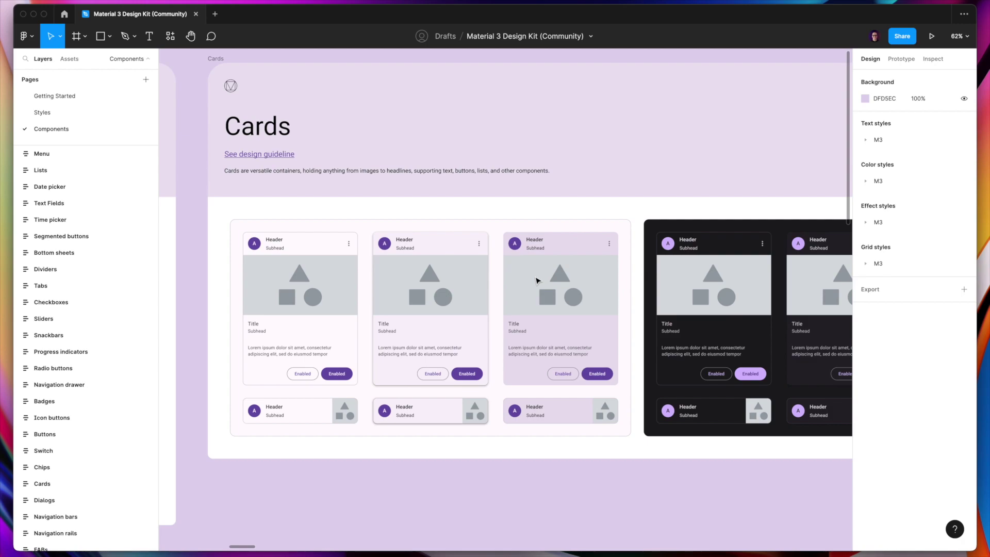
scroll(536, 282, right, 2)
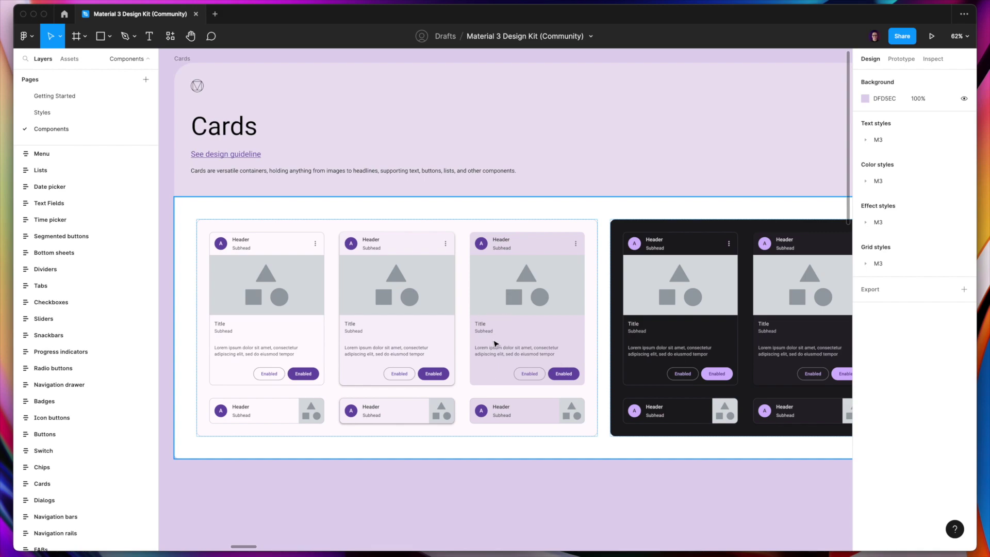
Scroll right past Checkboxes, Chips, Date picker and Dialogs to centre the horizontal and vertical Dividers examples.
scroll(533, 329, right, 10)
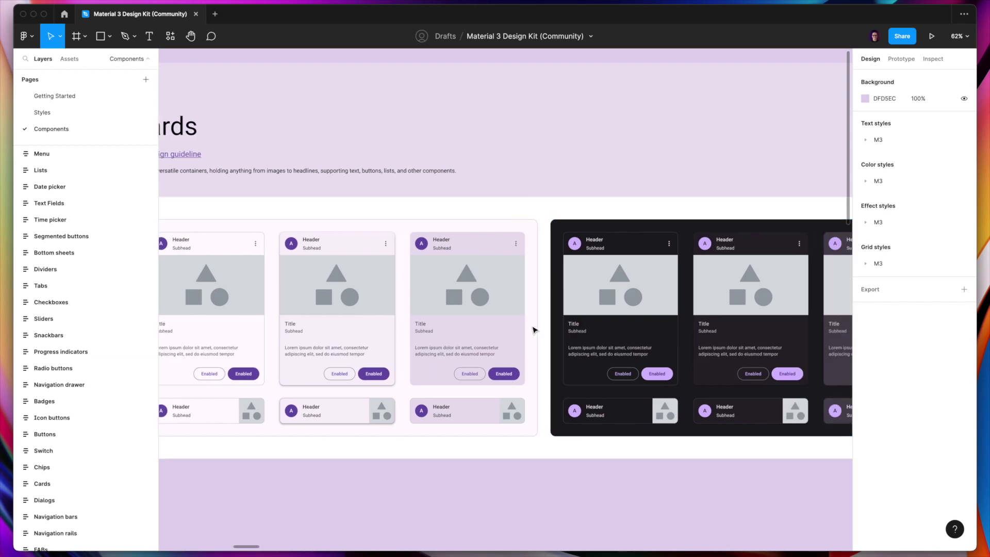
scroll(534, 329, right, 5)
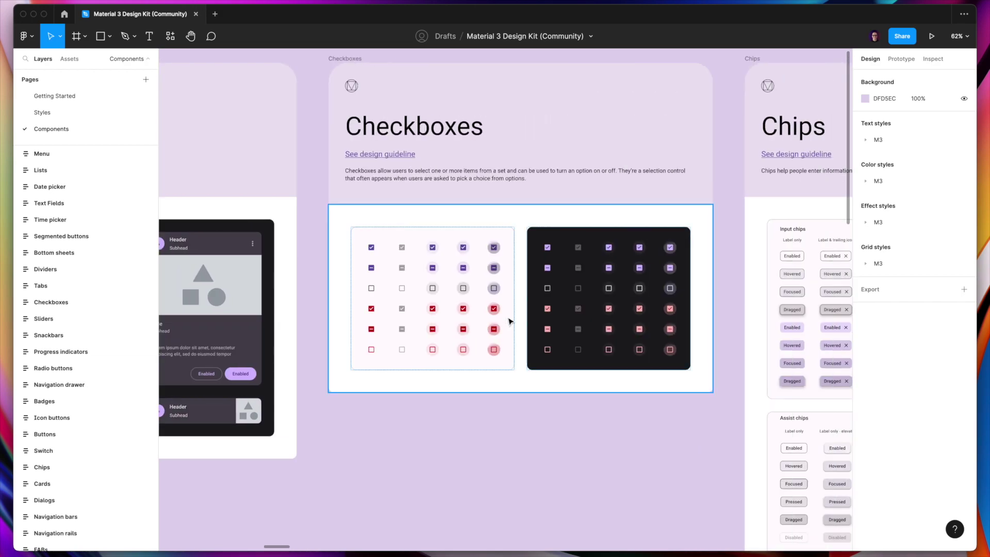
scroll(512, 322, right, 2)
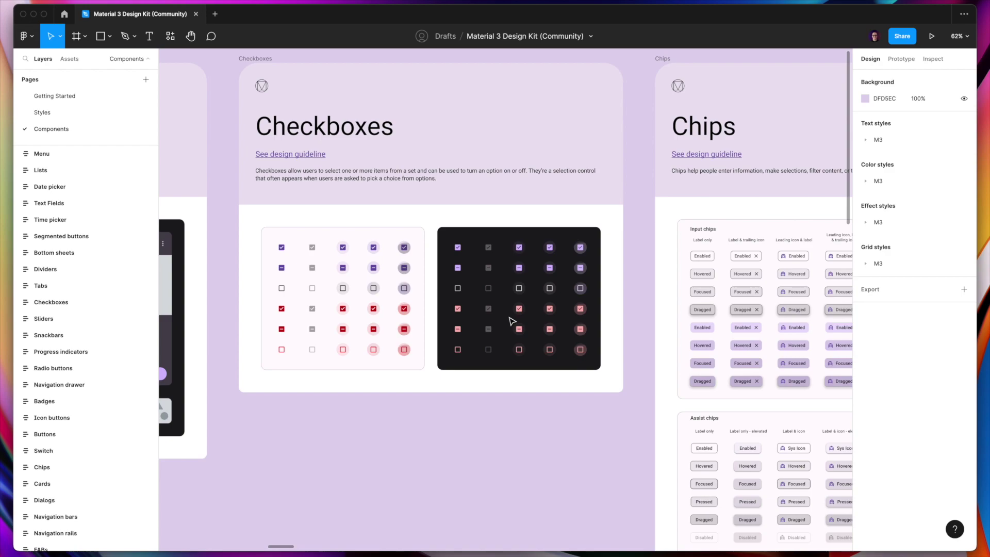
scroll(511, 322, right, 1)
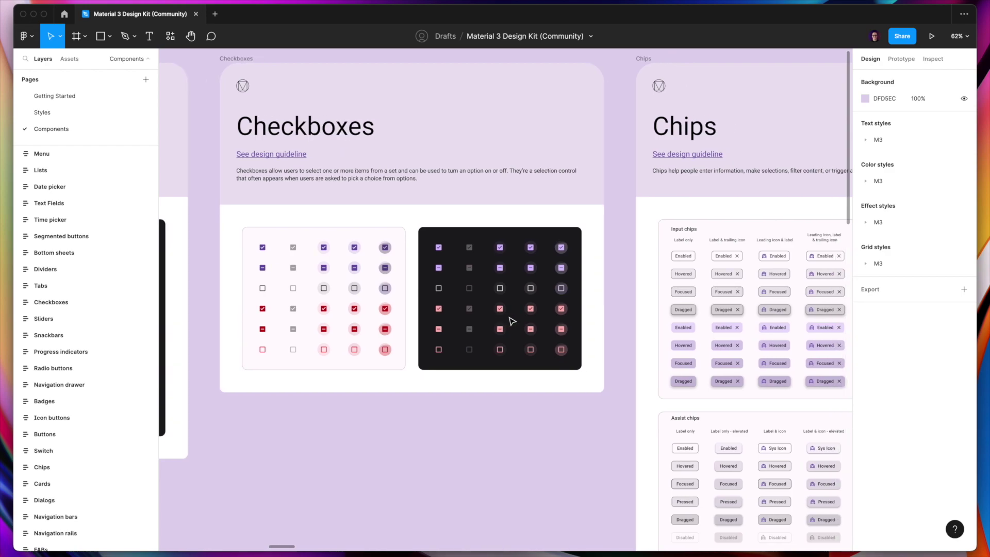
scroll(515, 317, right, 20)
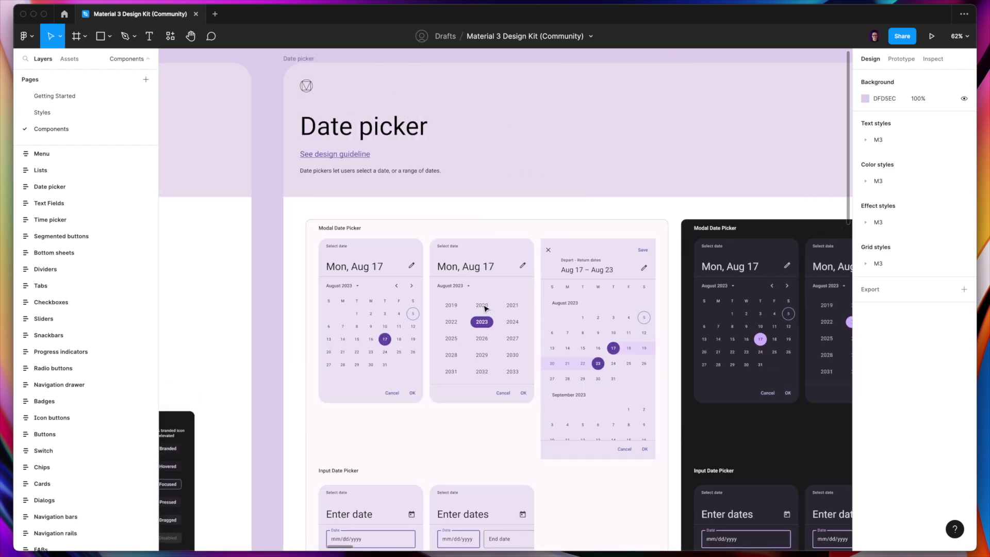
scroll(484, 307, right, 12)
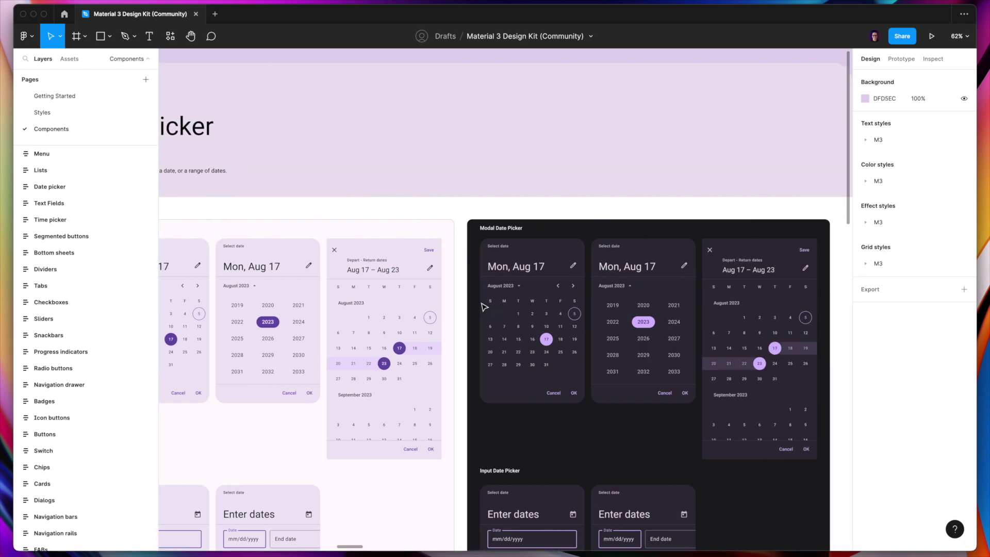
scroll(485, 308, right, 20)
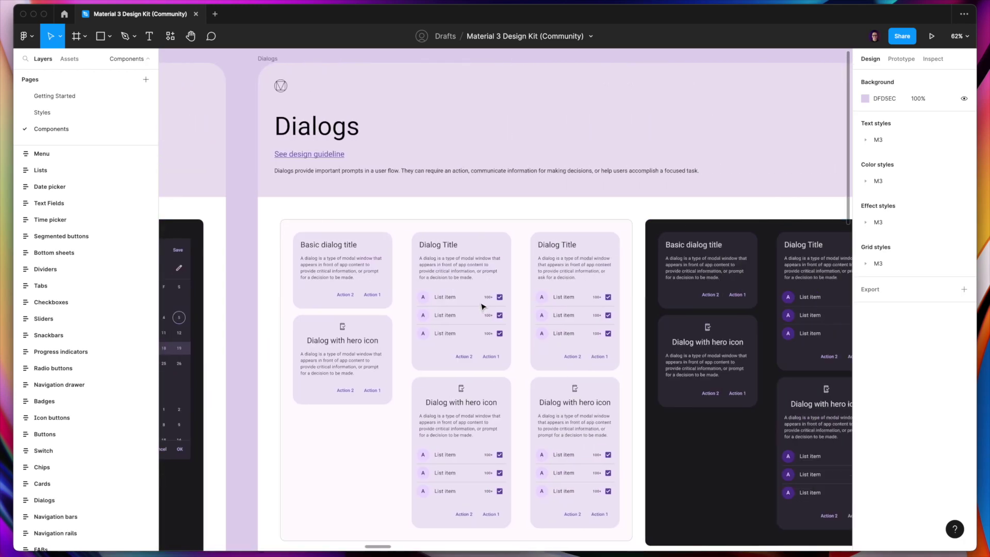
scroll(483, 306, right, 20)
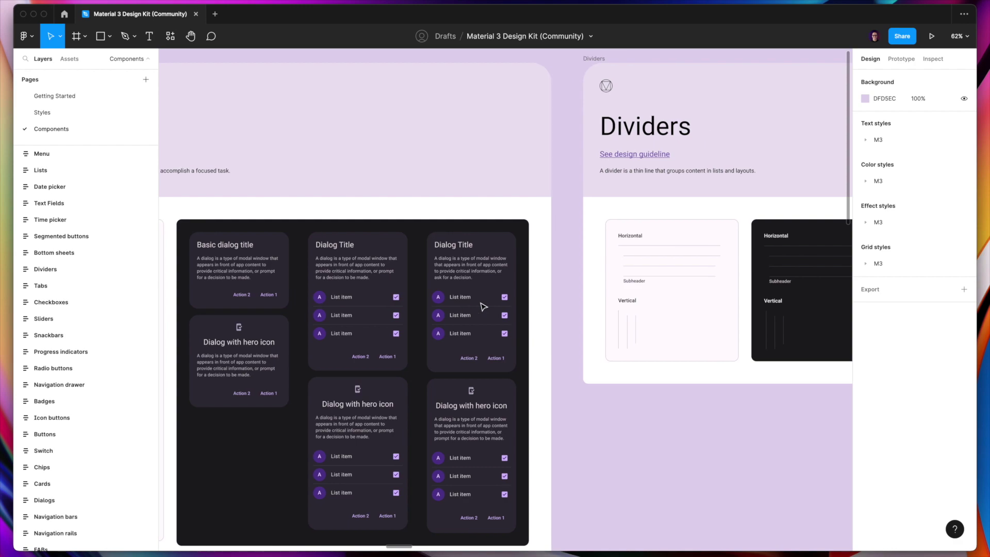